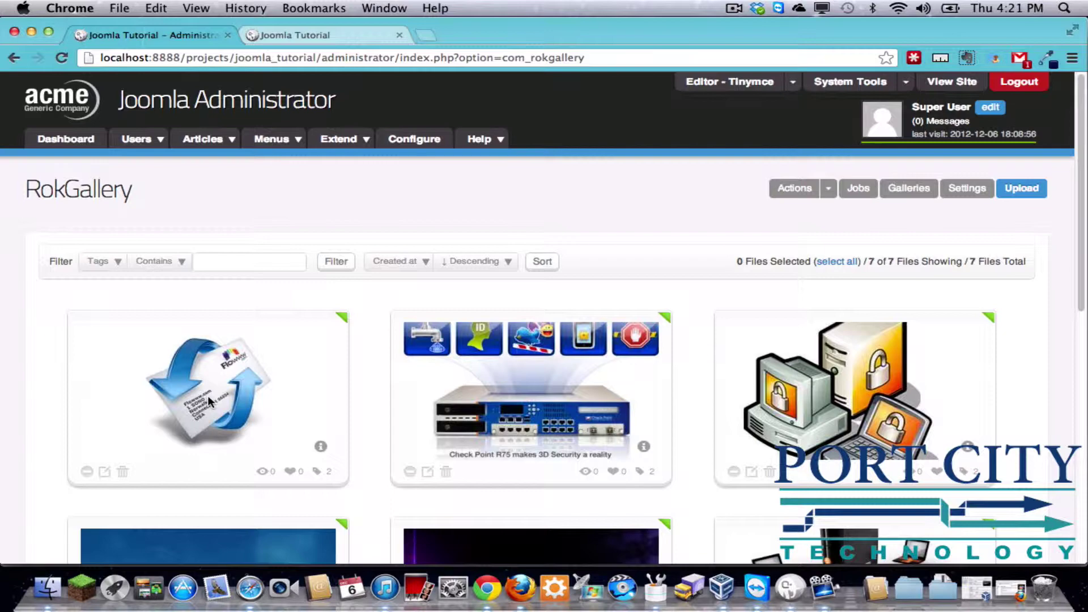
- Open the details editor for the first gallery image, Slide 1
click(108, 475)
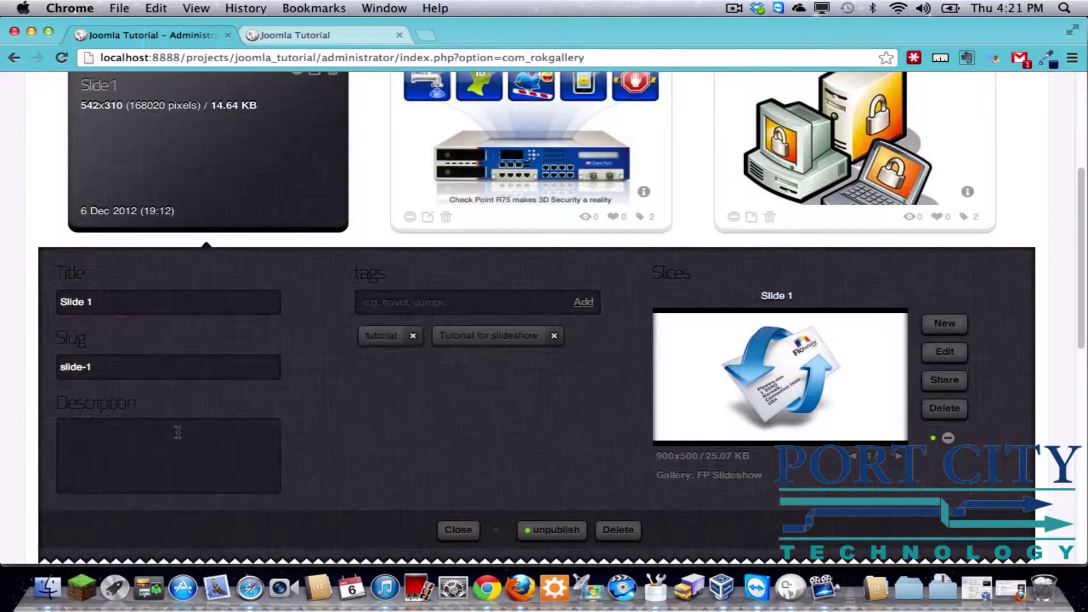
click(194, 429)
text(Google)
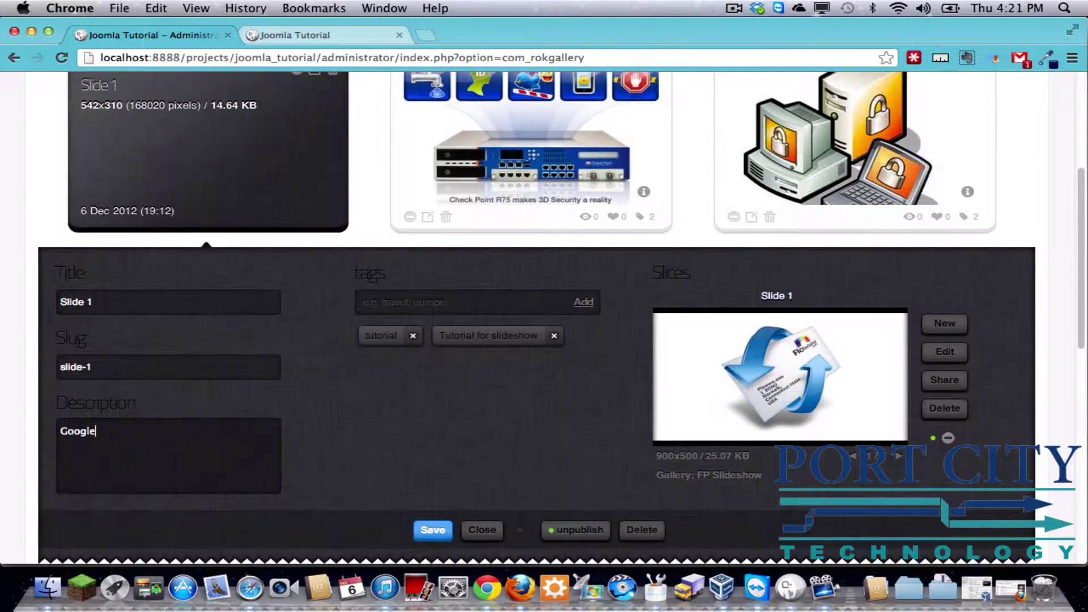
click(61, 432)
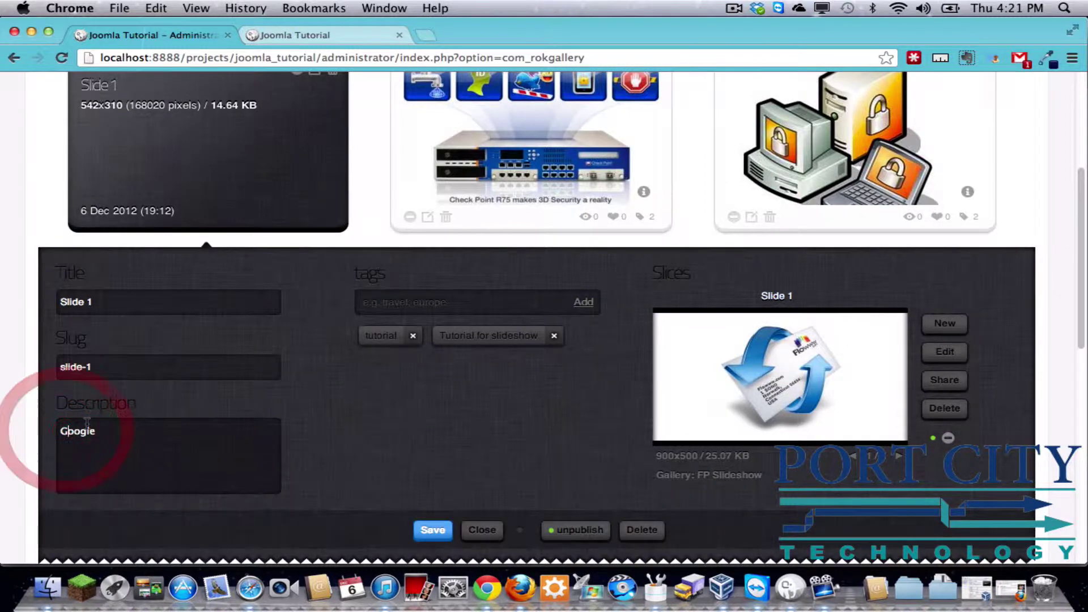
text(<a href)
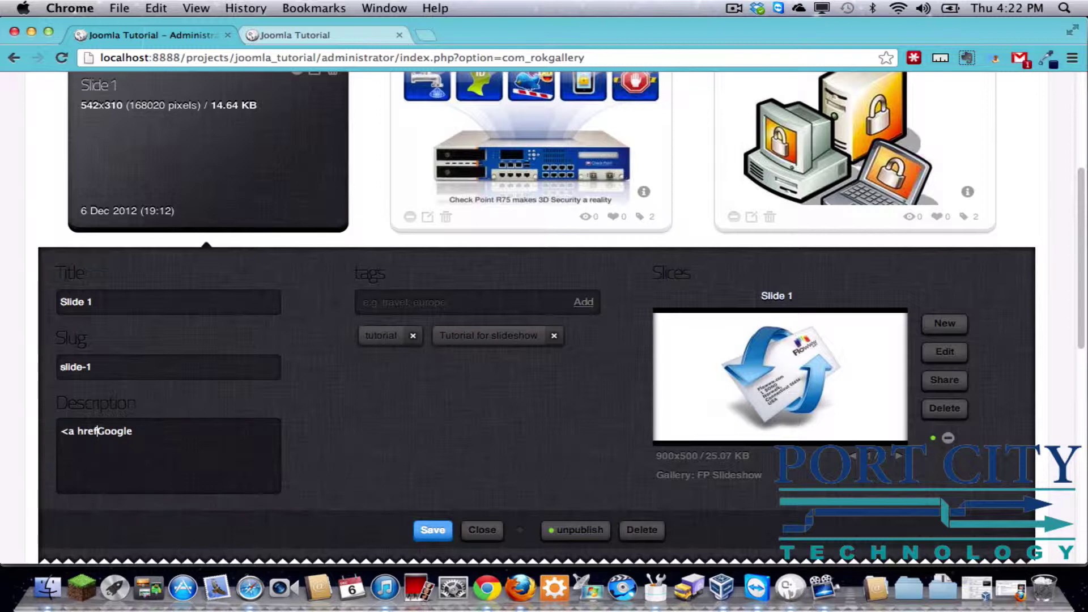
text(="">)
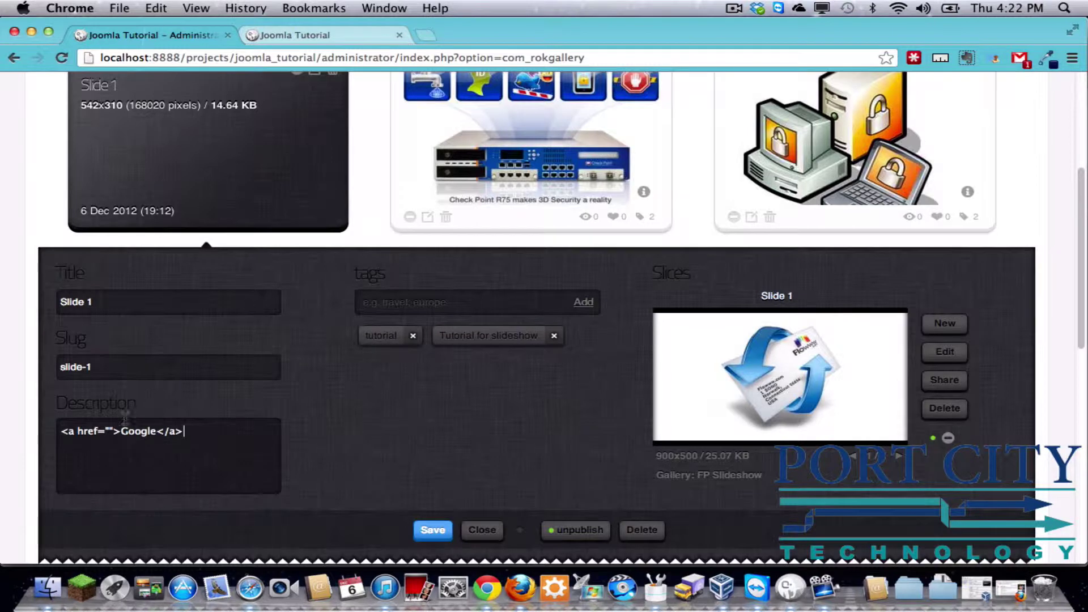
click(109, 431)
text(http:)
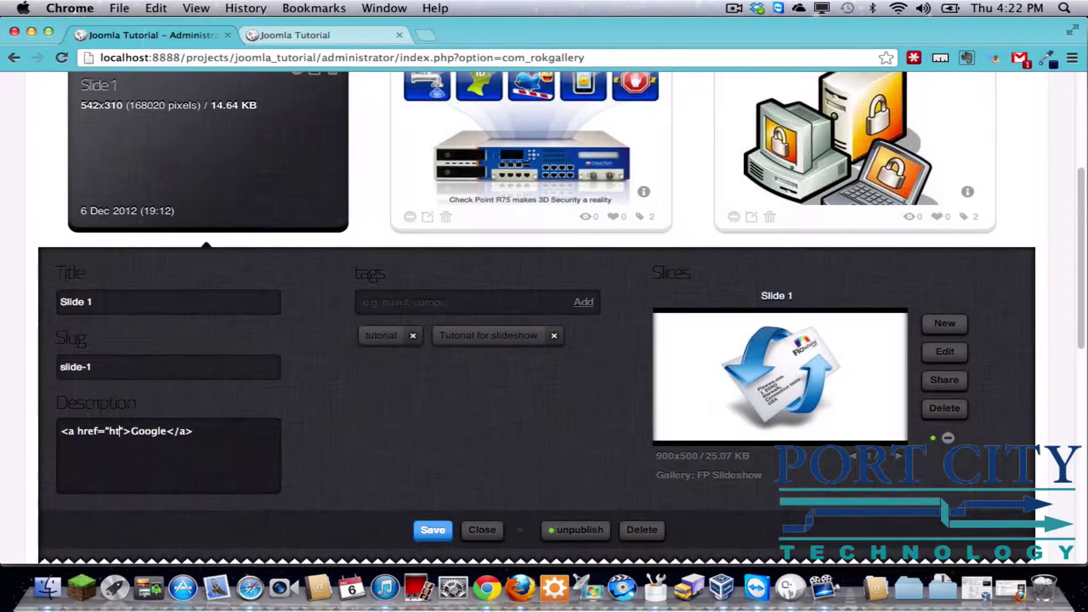
text(//www.google)
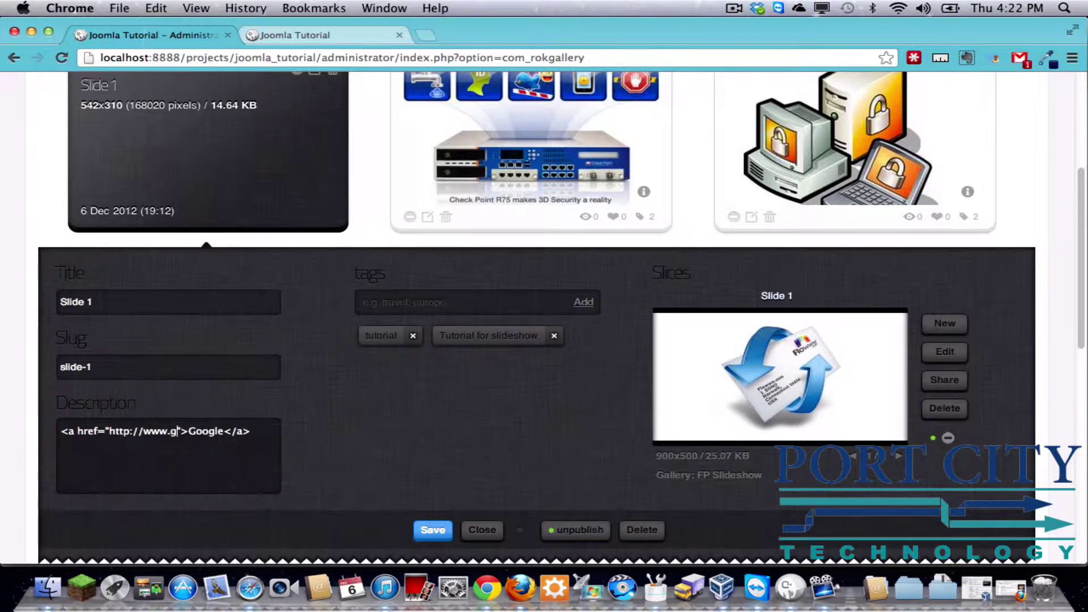
text(.com)
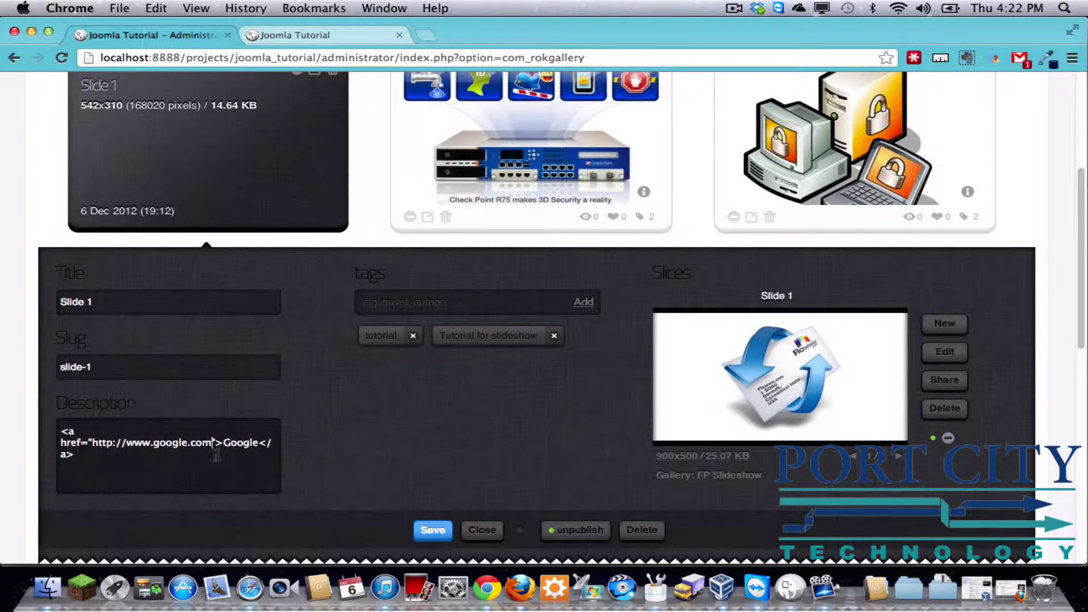
click(433, 530)
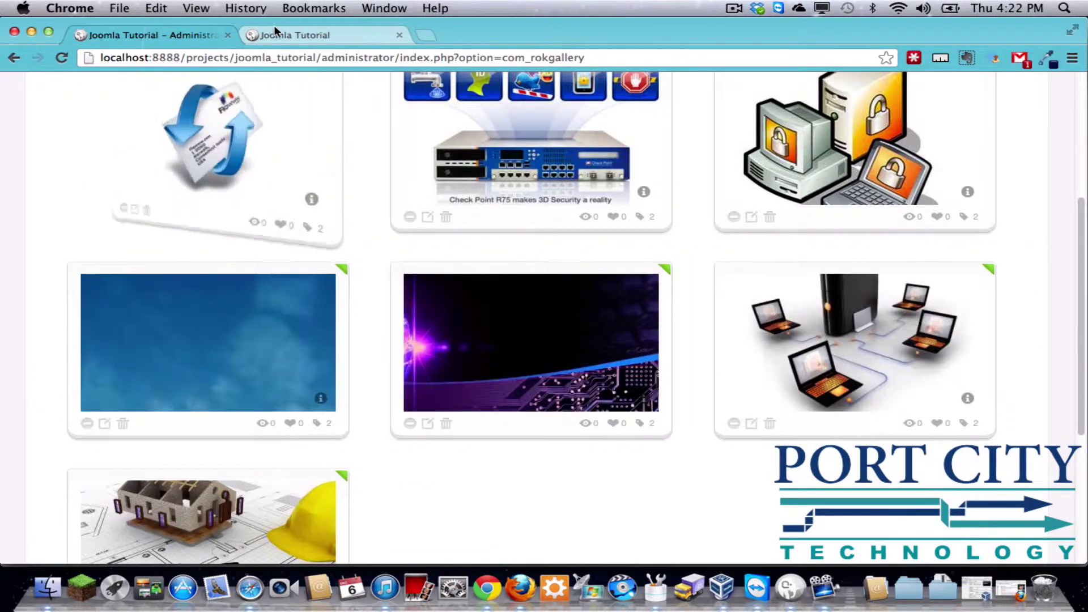
- On the site home page, confirm Slide 1's Google link opens google.com
click(284, 35)
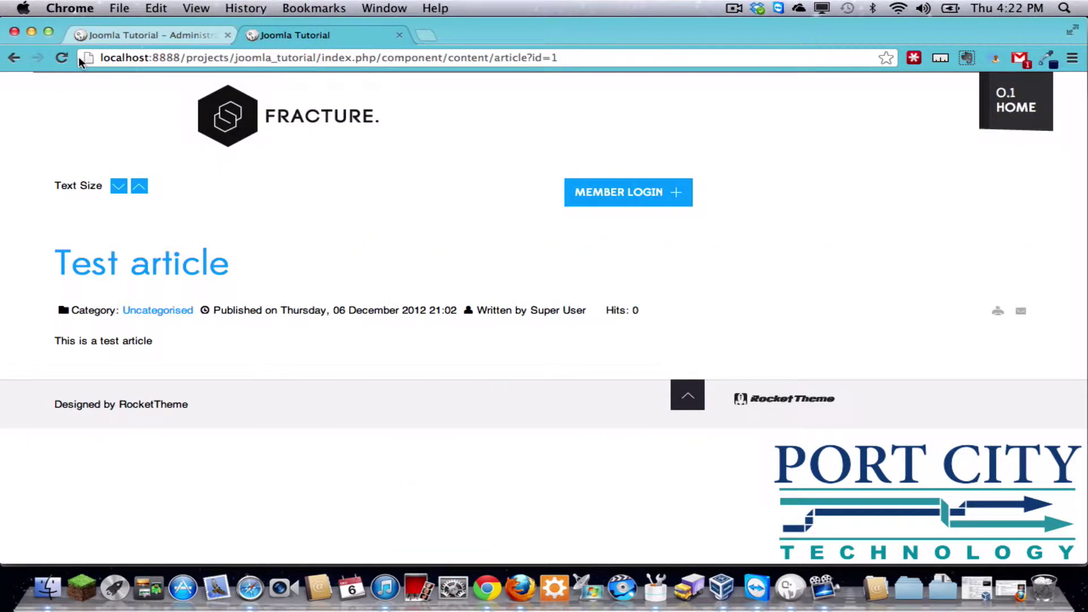
click(1016, 102)
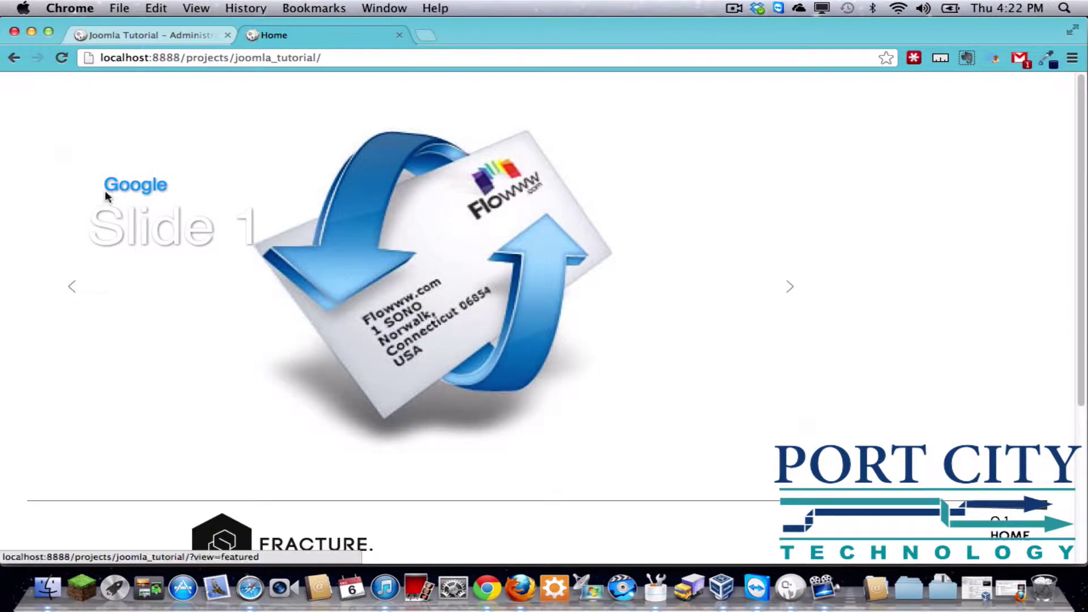
click(132, 192)
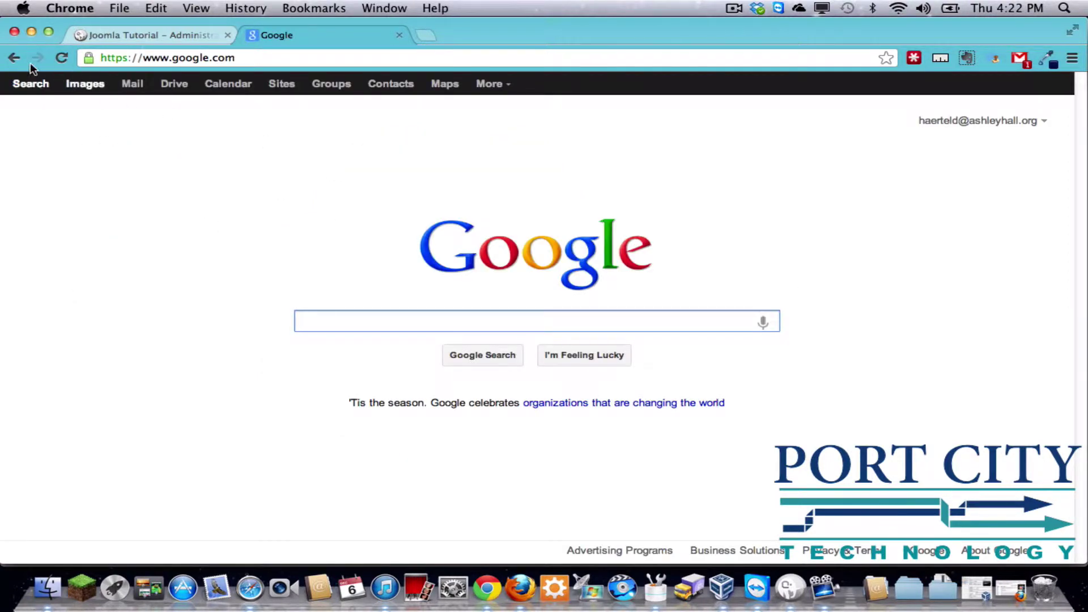
click(14, 57)
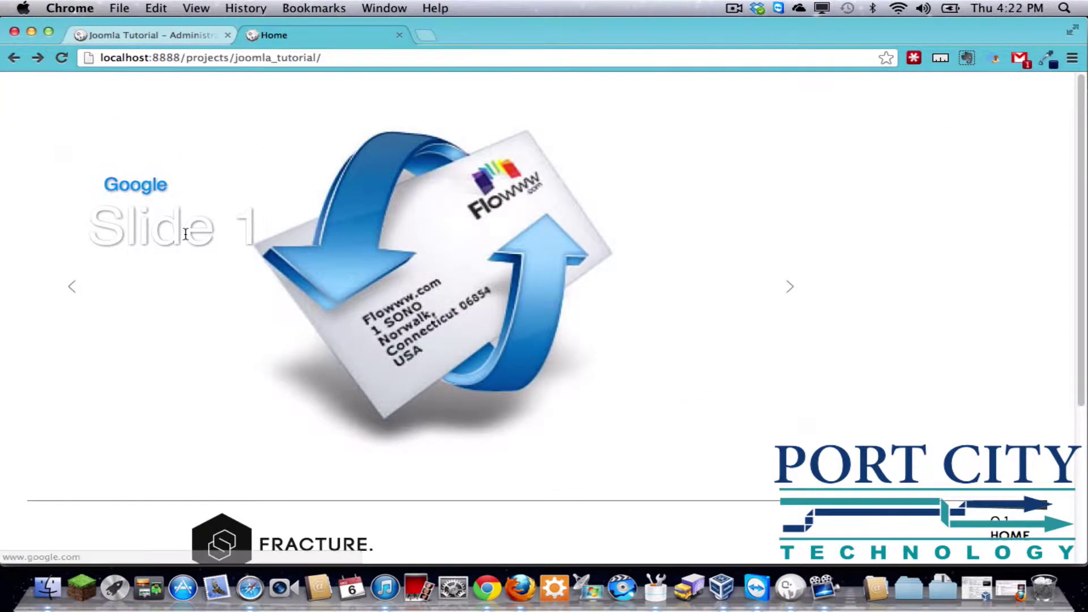
click(149, 35)
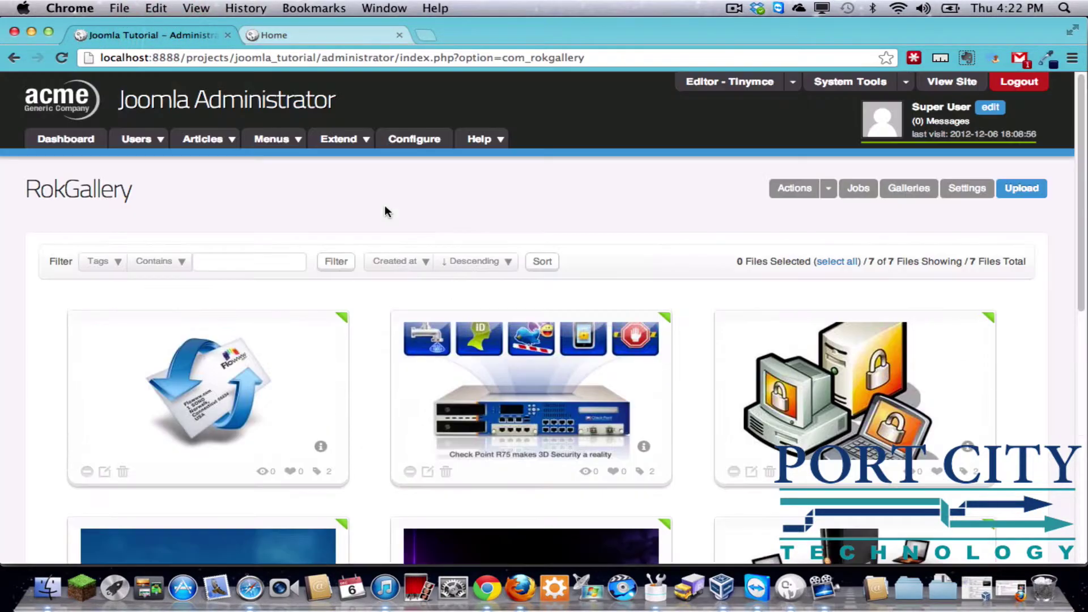
click(291, 35)
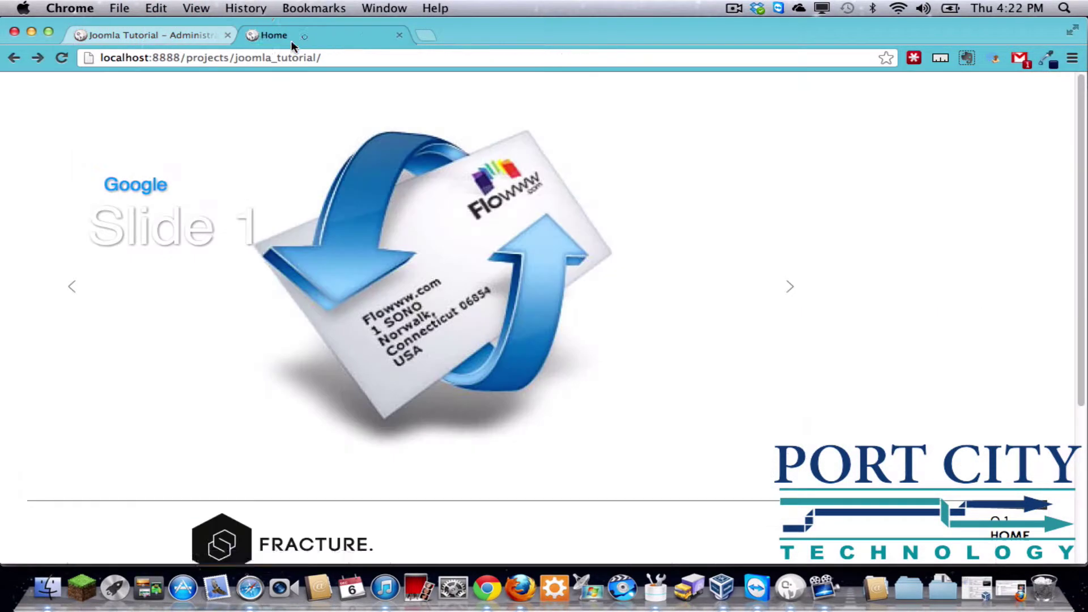
- Set the FP Slideshow module's Show Title option to No and save
click(149, 35)
mouse_move(342, 139)
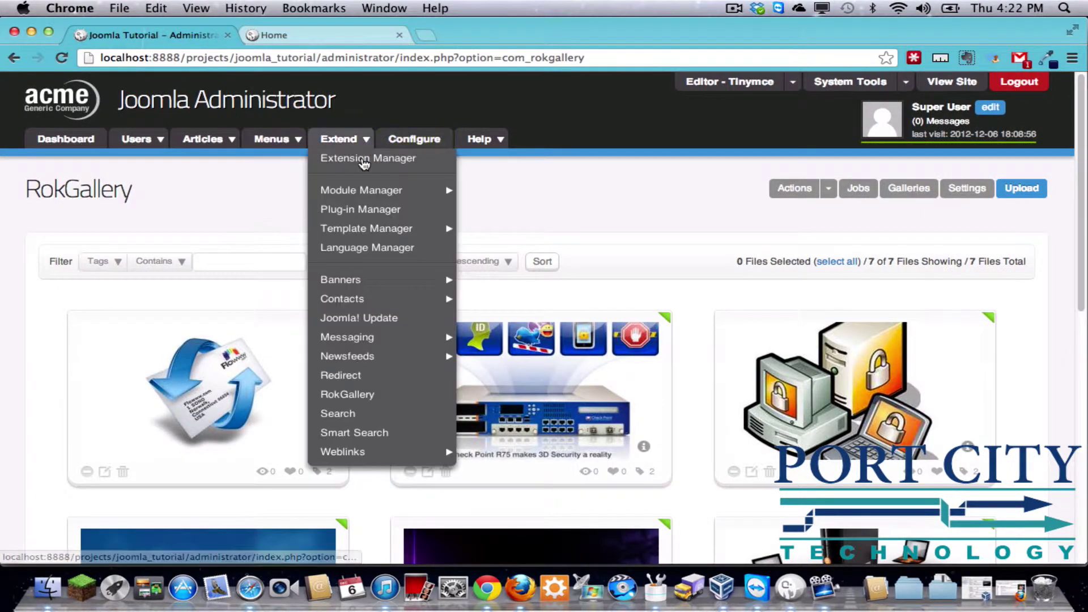
mouse_move(361, 191)
click(500, 191)
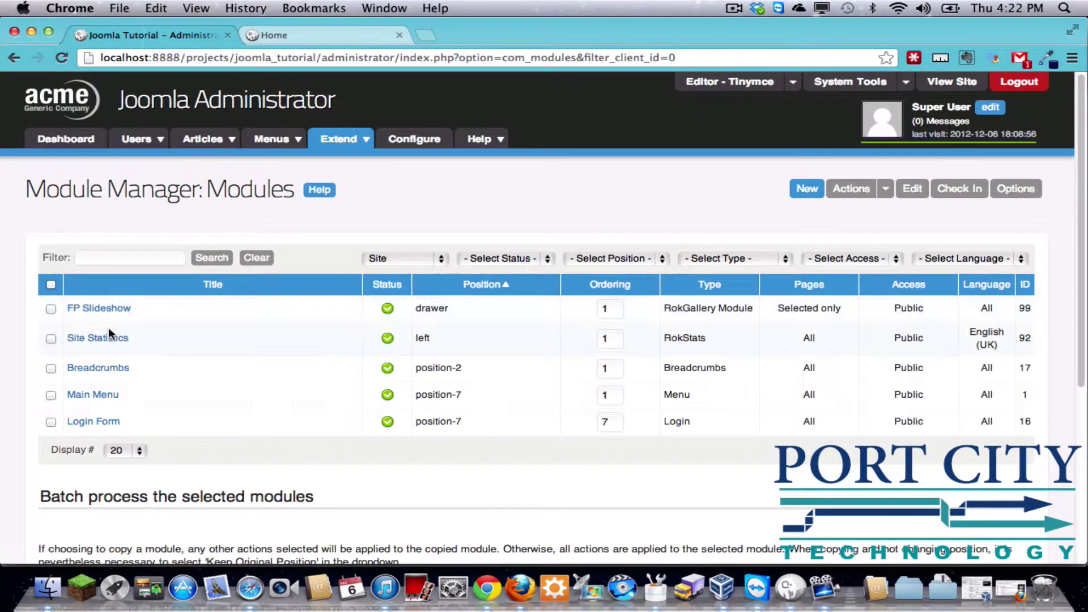
click(99, 308)
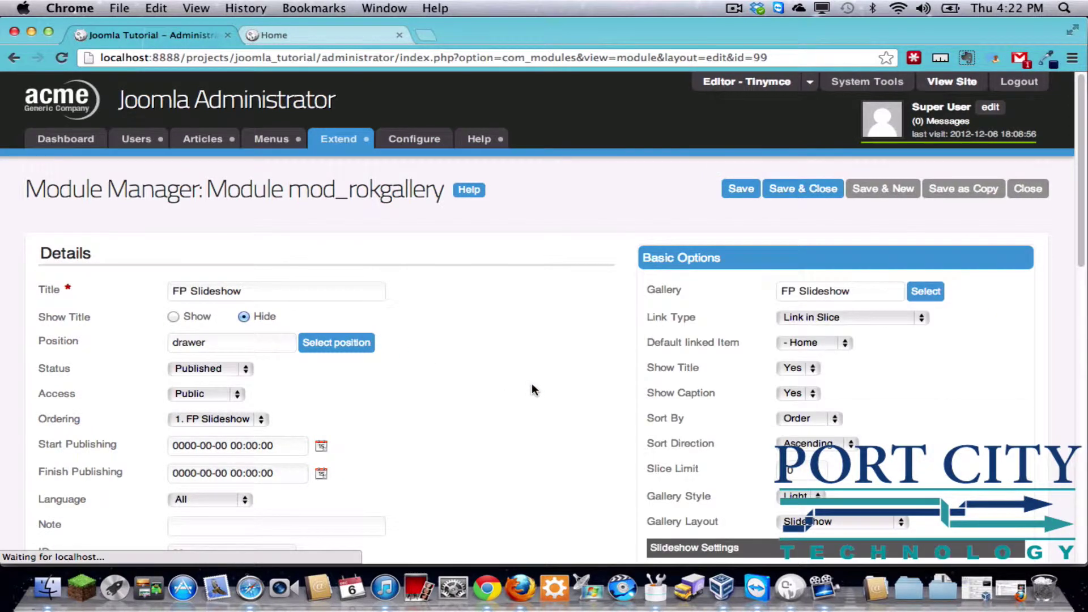
scroll(793, 393, down, 2)
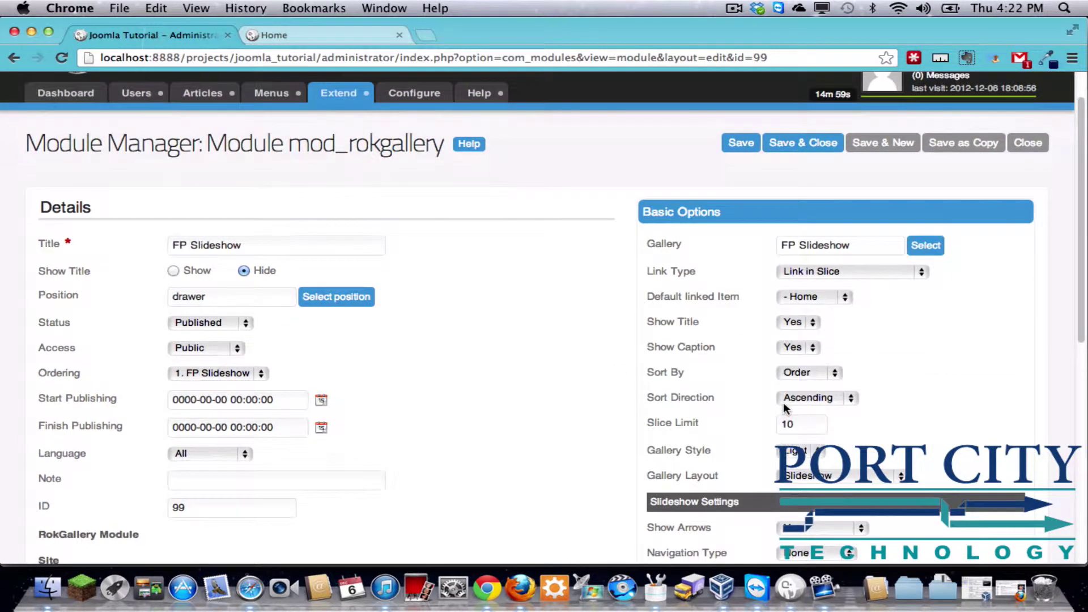
click(798, 321)
click(795, 326)
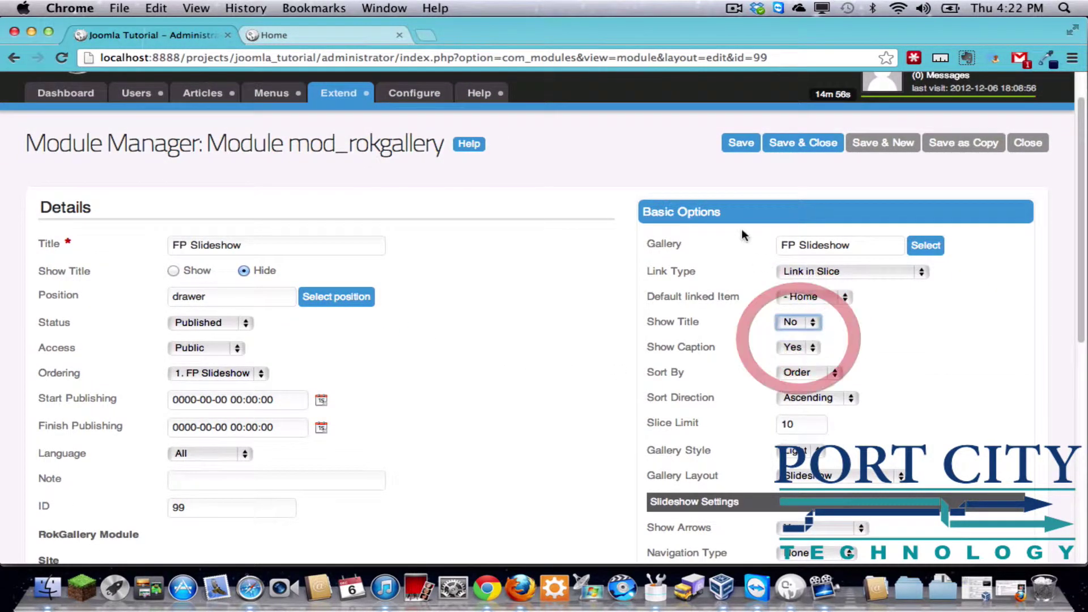
click(741, 143)
- Reload the home page to check the slide title, then Save & Close FP Slideshow
click(274, 35)
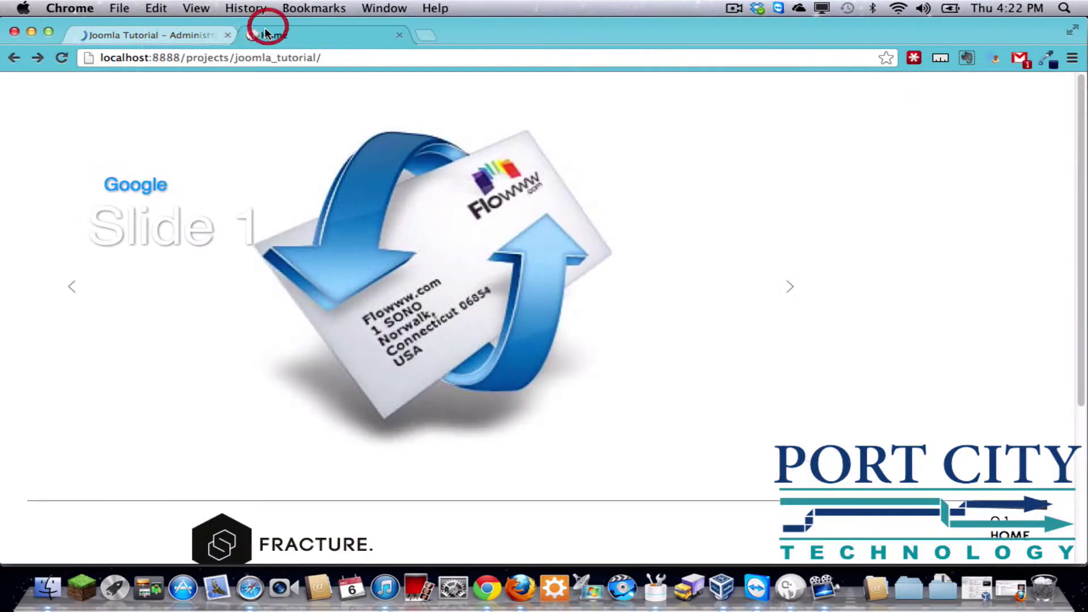
click(61, 57)
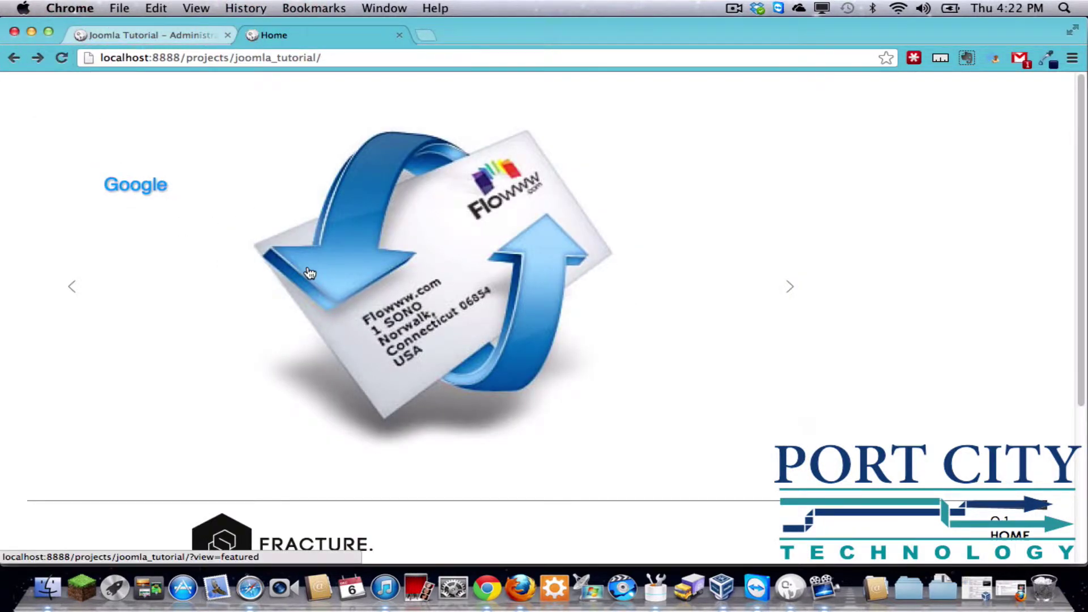
click(183, 34)
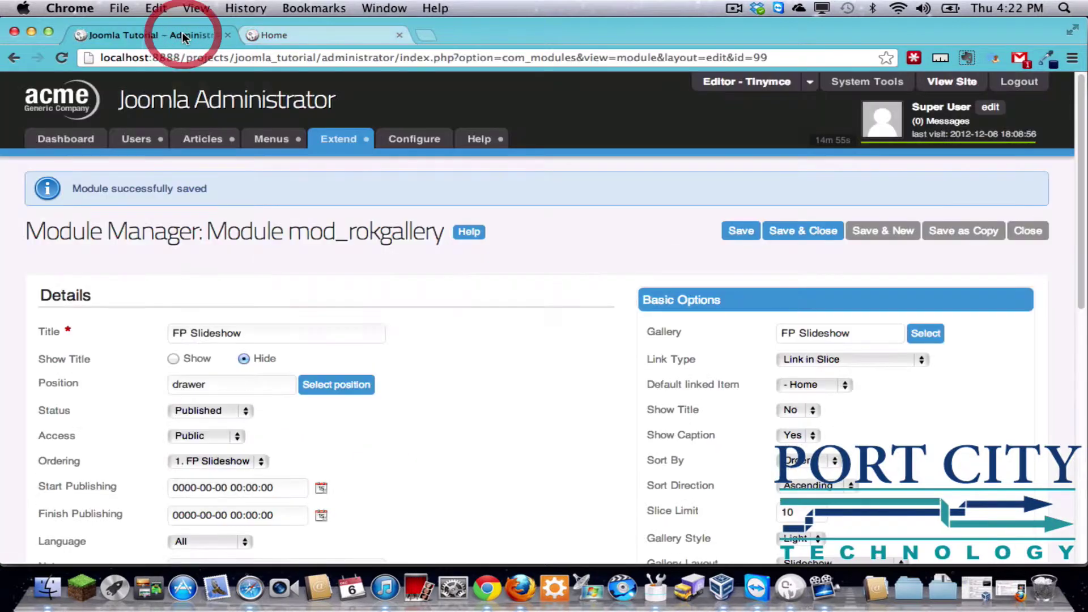
click(272, 37)
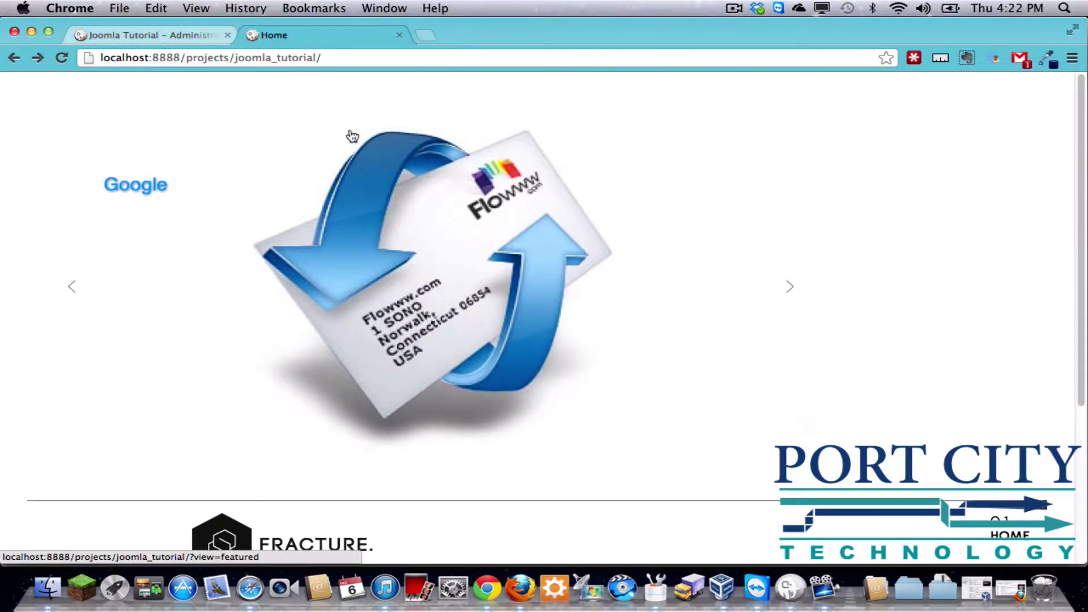
click(187, 34)
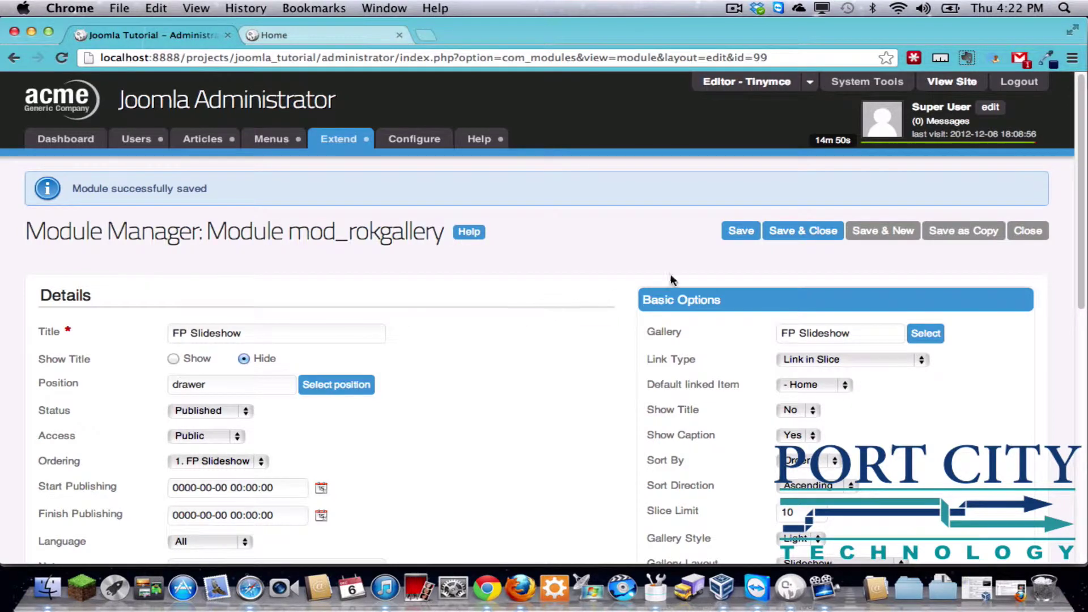
click(790, 232)
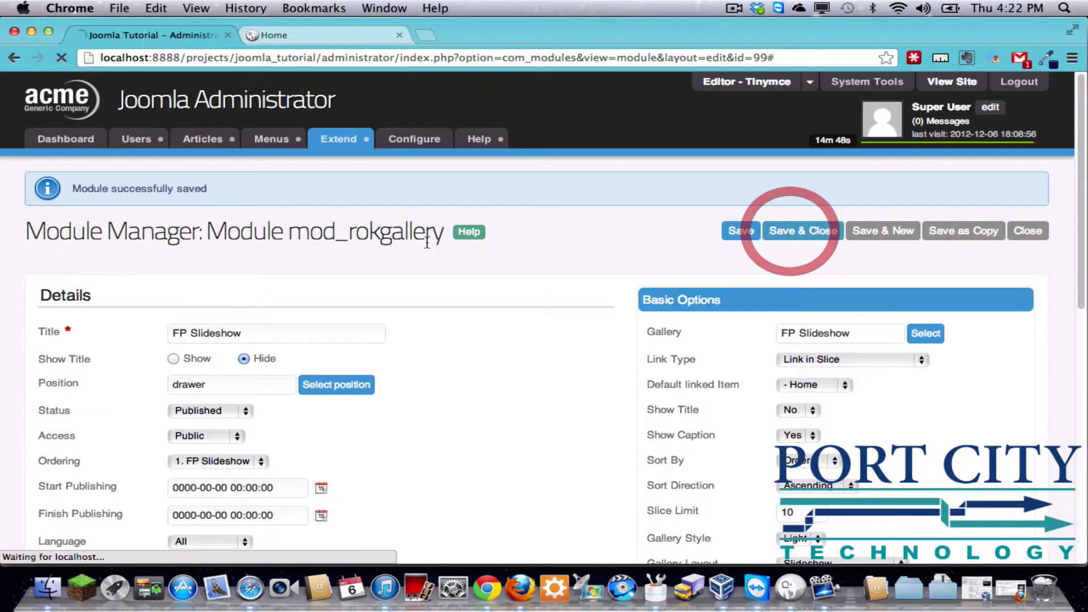
mouse_move(271, 136)
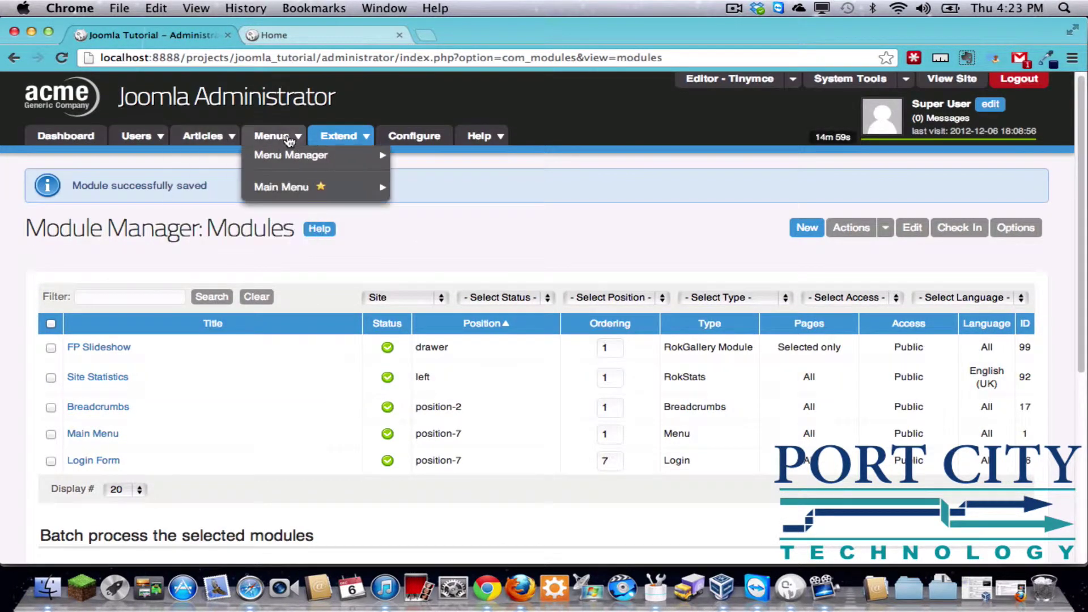
- Return to RokGallery and reopen Slide 1's details editor
click(346, 391)
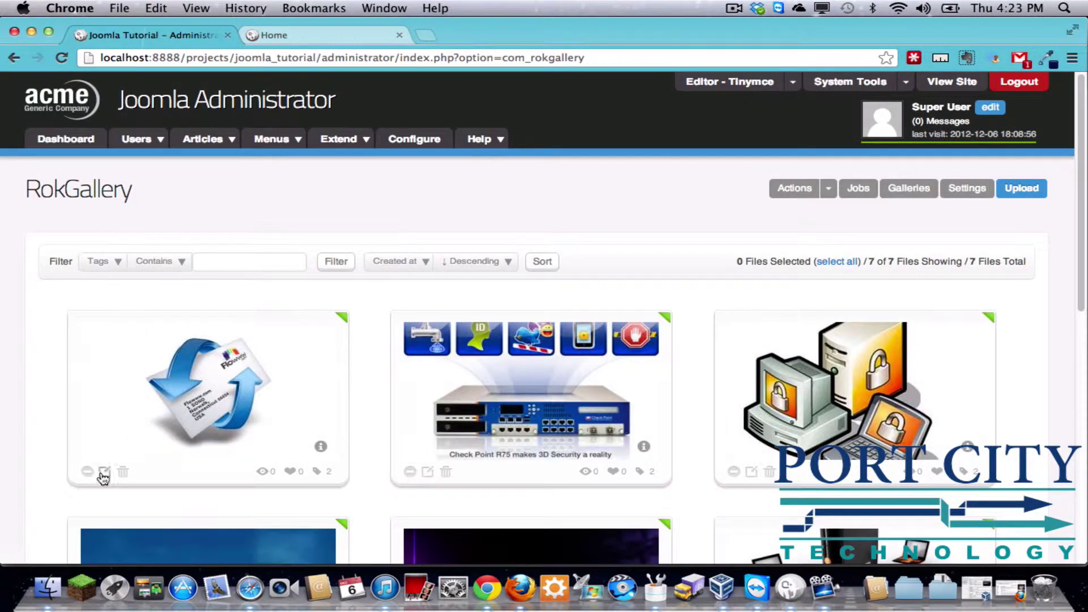
click(98, 472)
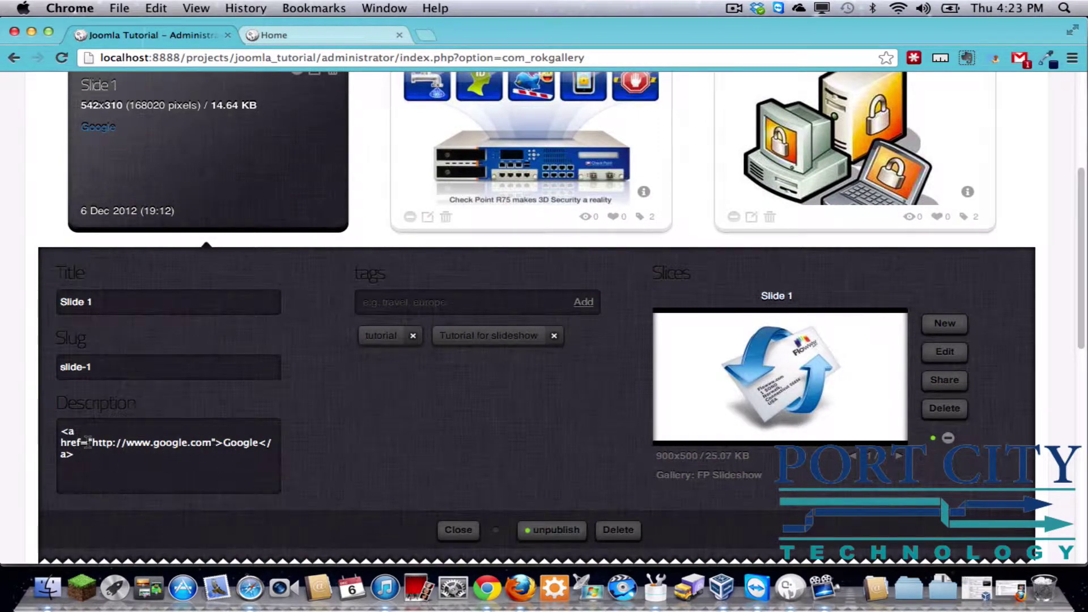
- Add style="font-size: 35px;" to Slide 1's description link, save, and check the front page
click(62, 442)
text(styl)
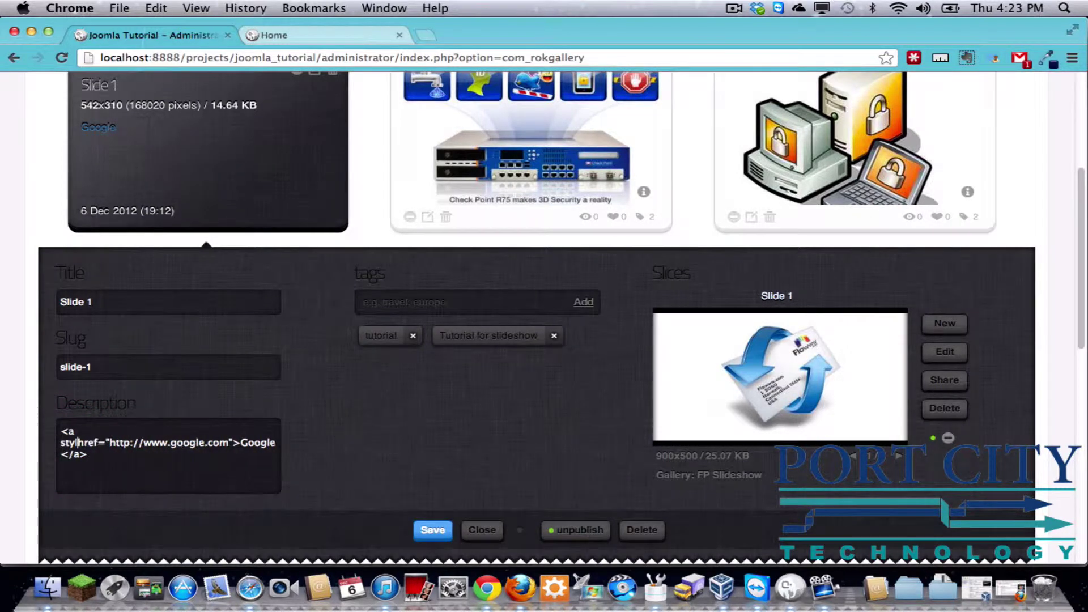
text(e=")
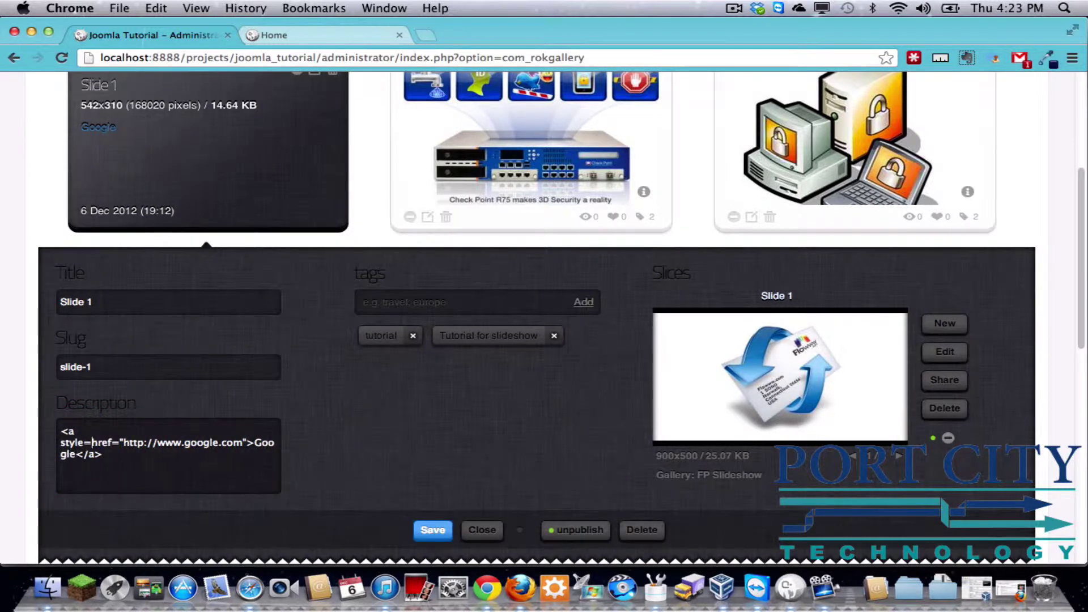
text(font=)
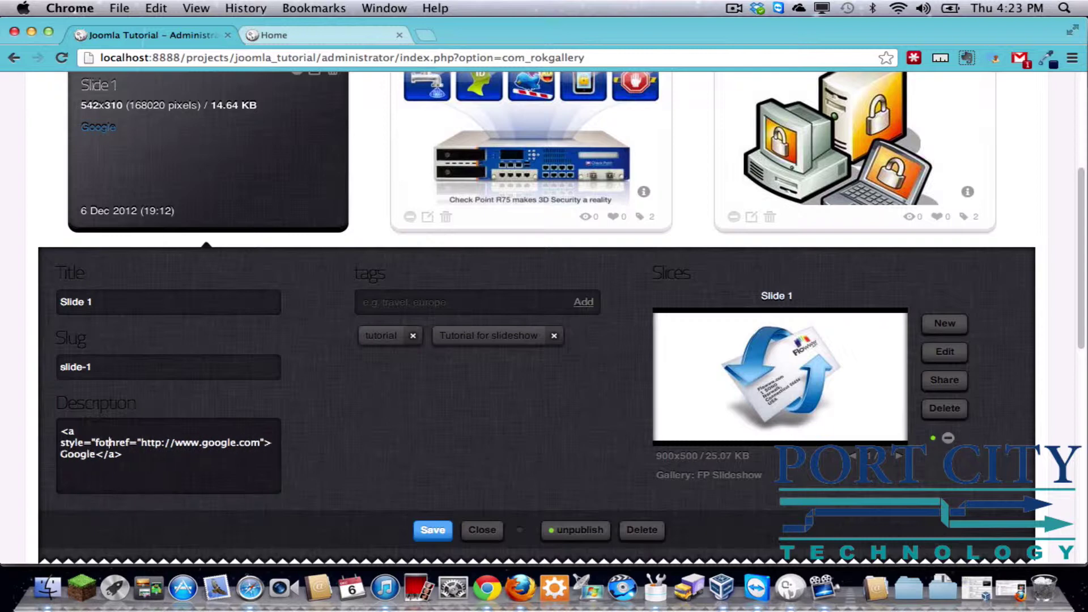
key(BackSpace)
text(n)
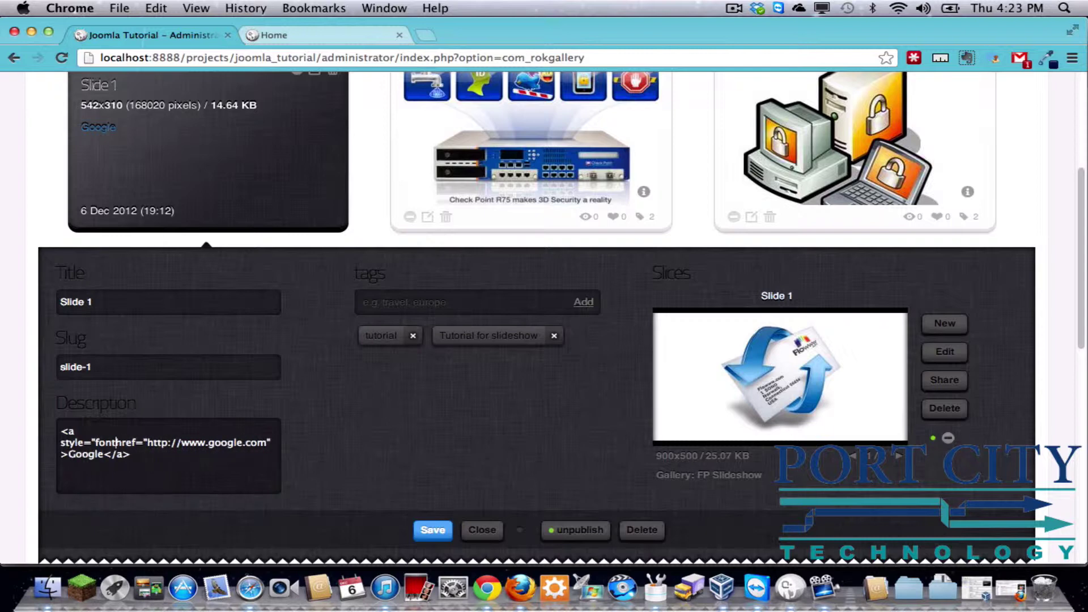
text(-size: )
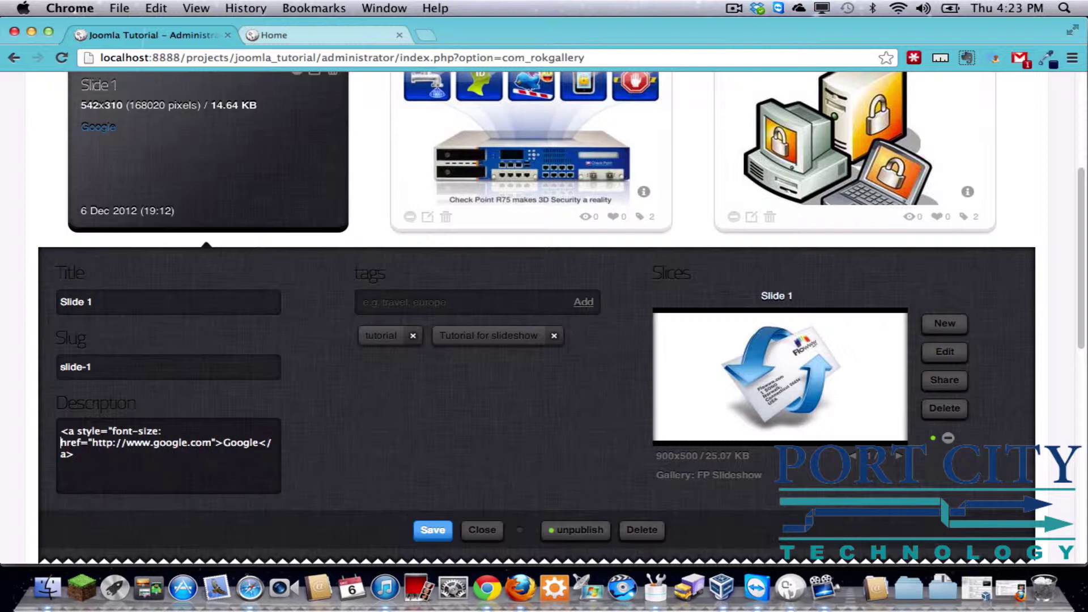
text(35)
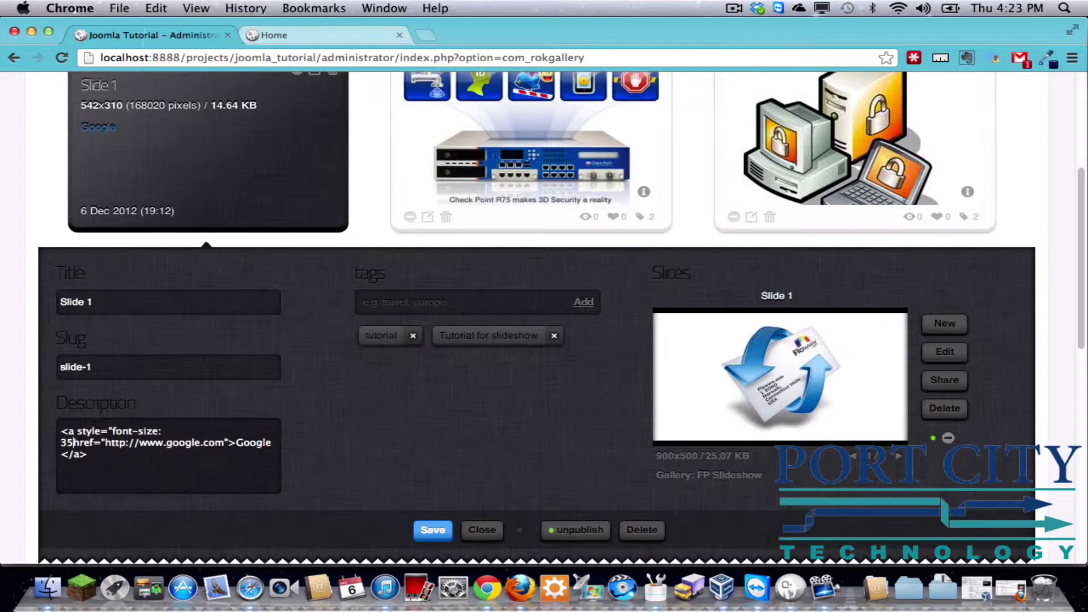
text(pxhref=")
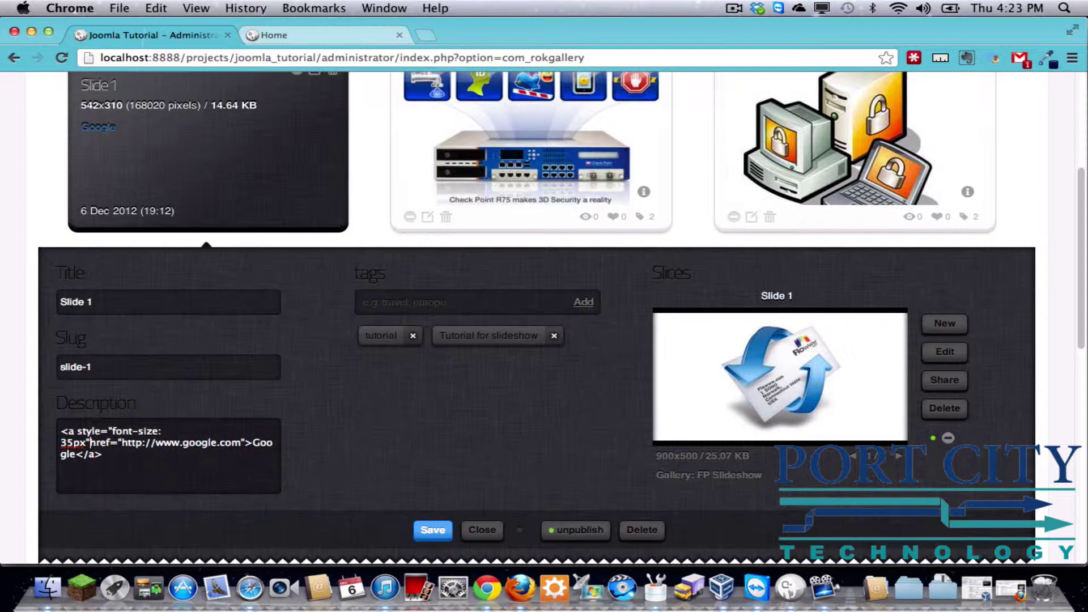
key(BackSpace)
text(;)
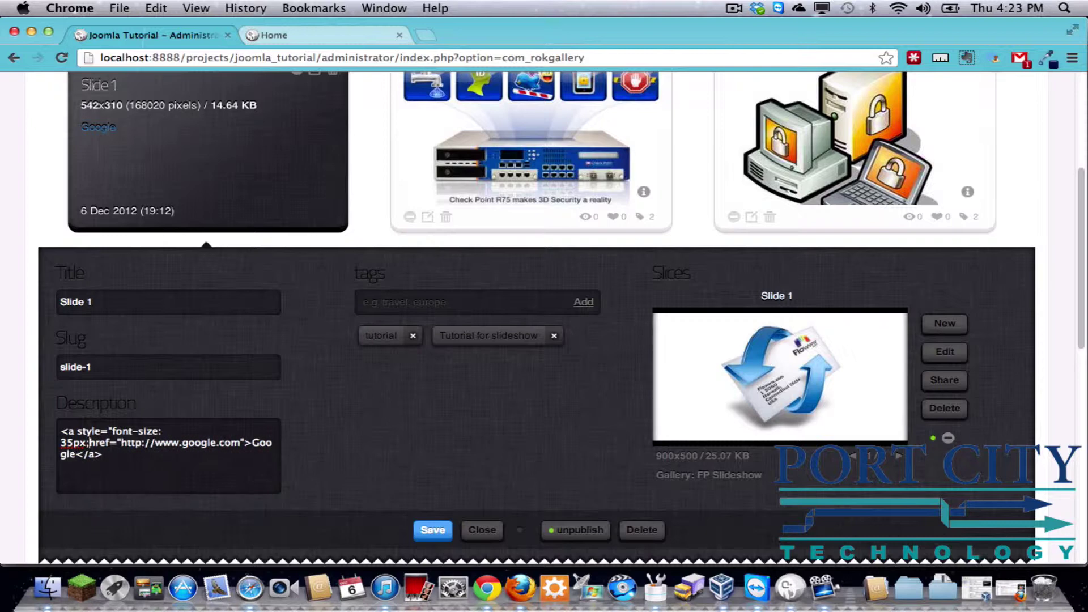
text(")
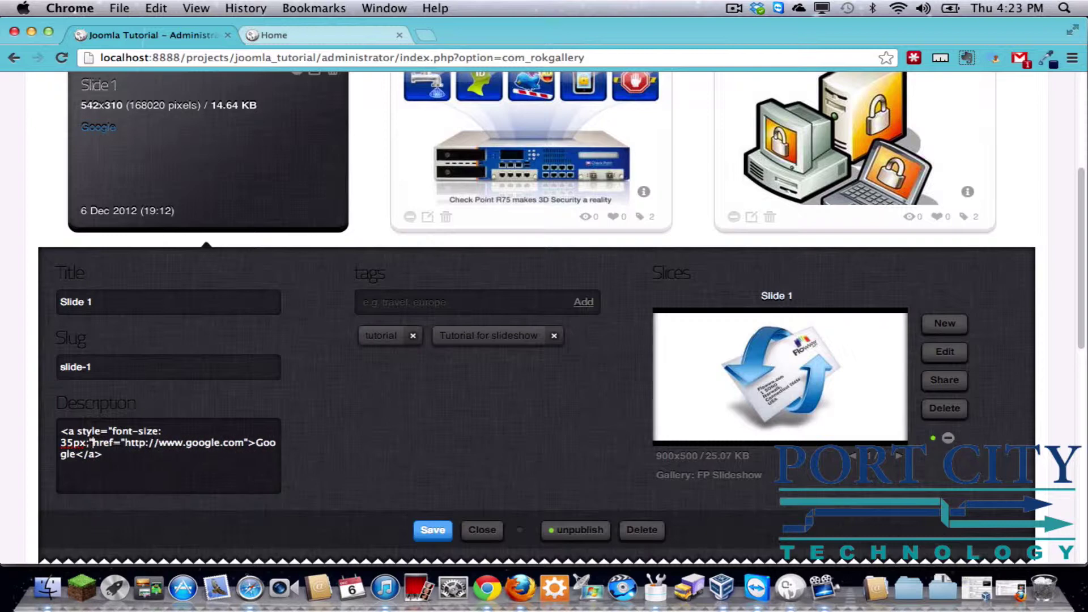
text(")
click(433, 529)
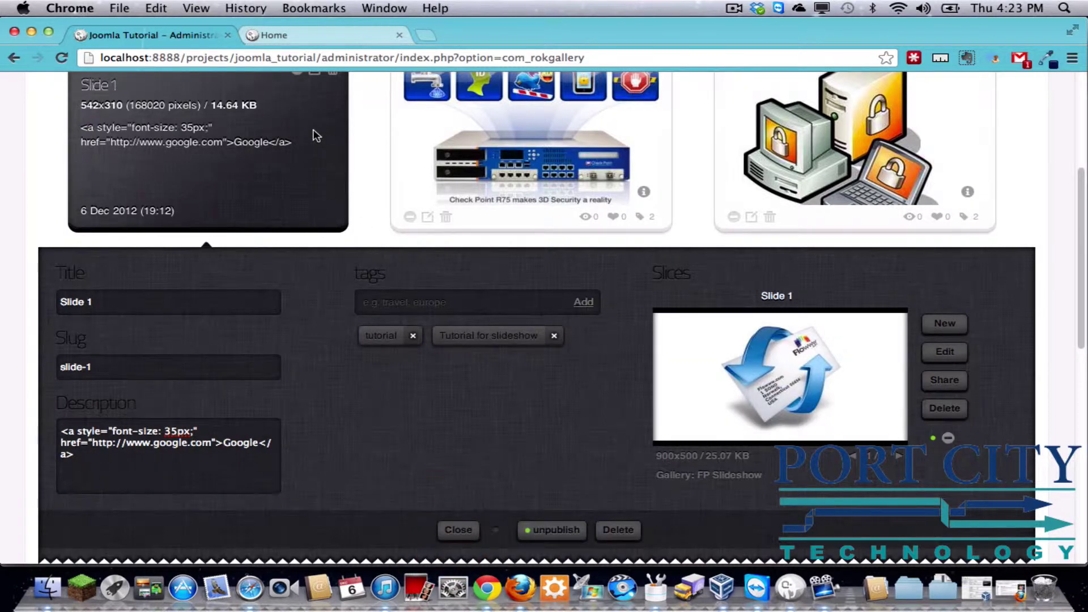
click(321, 38)
click(187, 39)
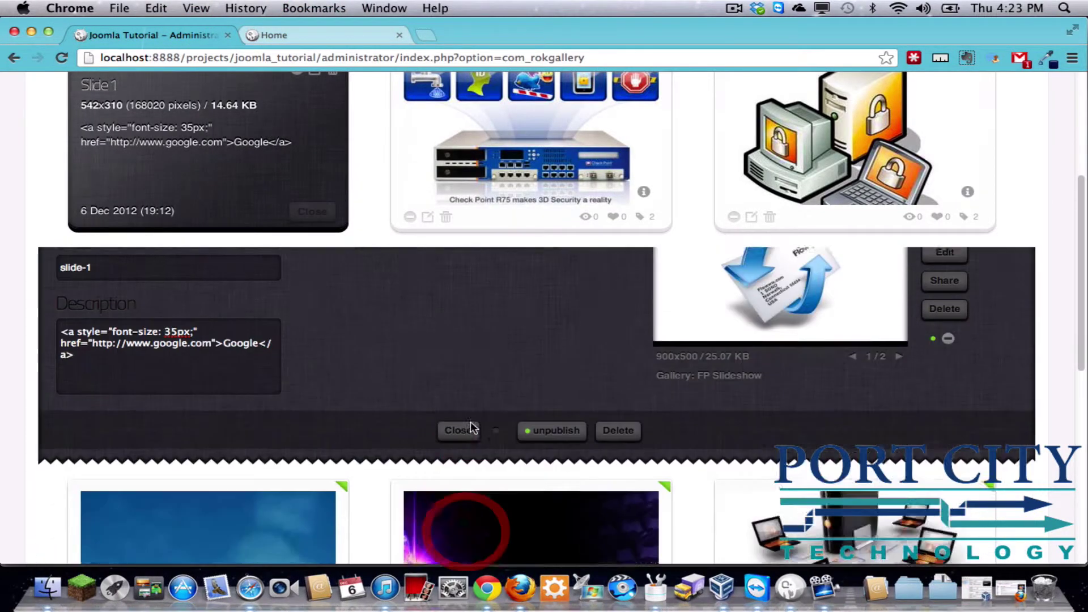
click(461, 429)
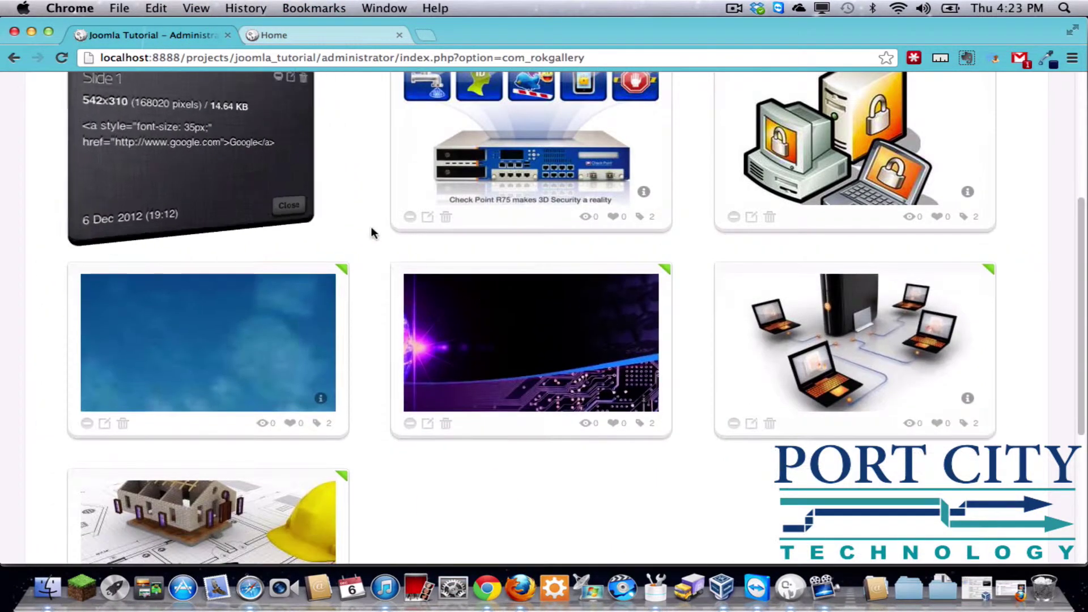
click(319, 38)
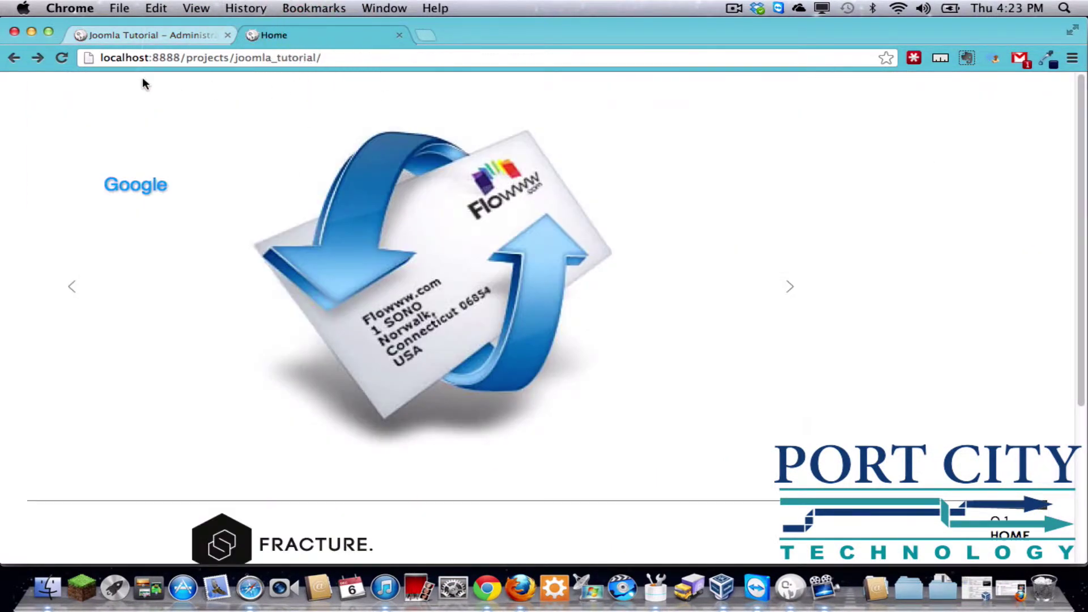
click(67, 58)
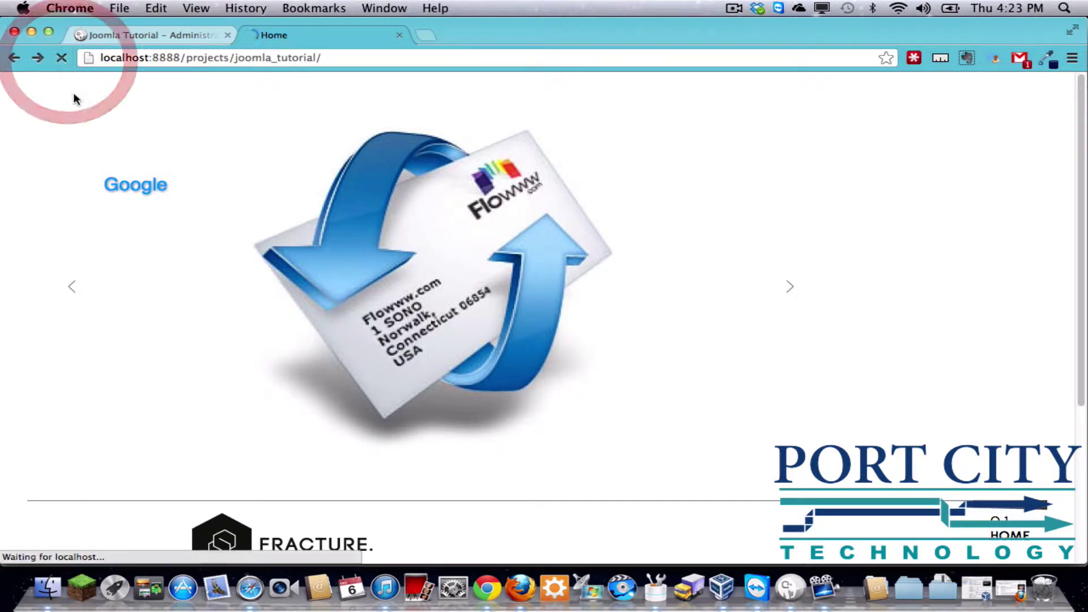
click(136, 184)
click(14, 58)
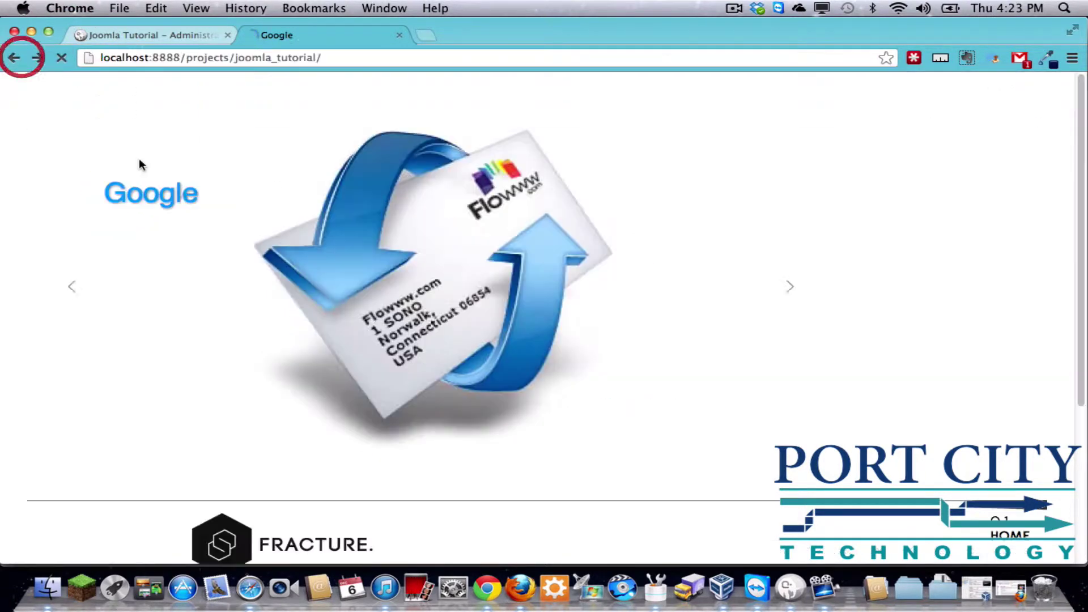
click(374, 323)
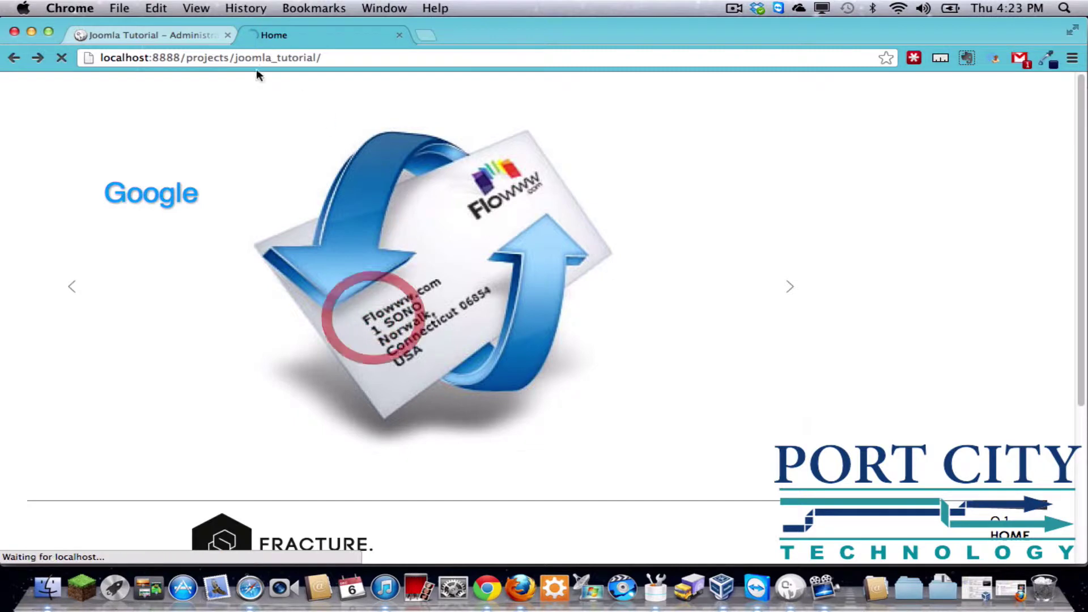
click(154, 35)
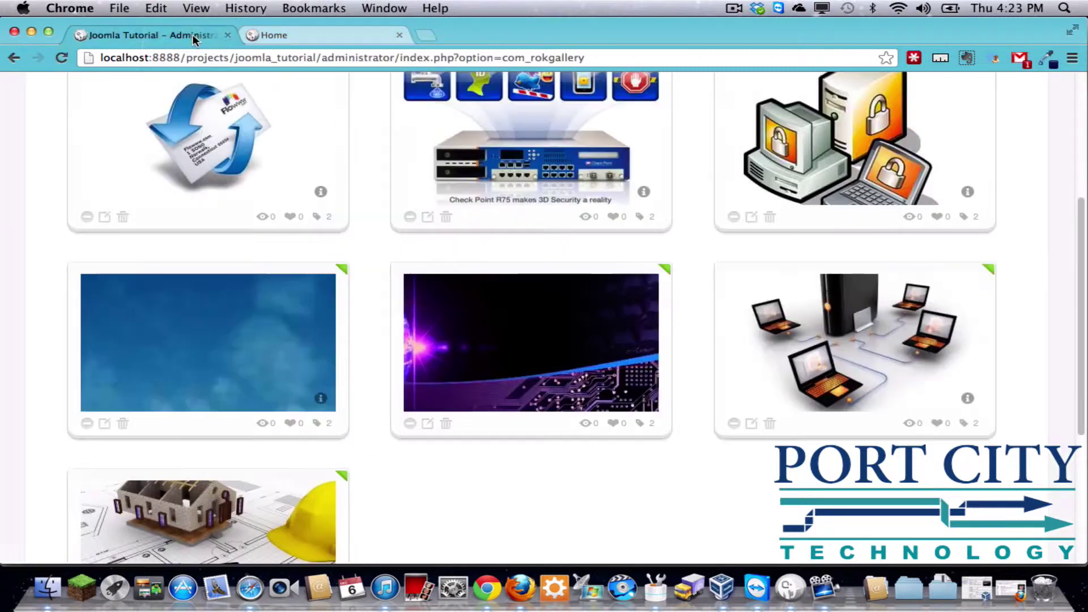
- Check the front-page slideshow, then reopen Slide 1's details editor
click(105, 220)
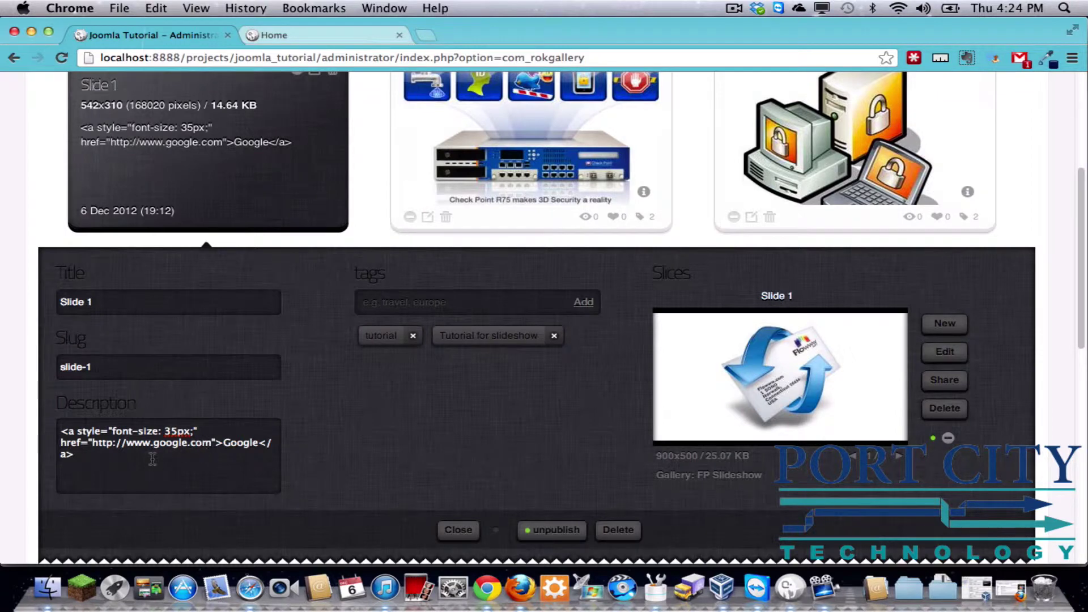
click(321, 34)
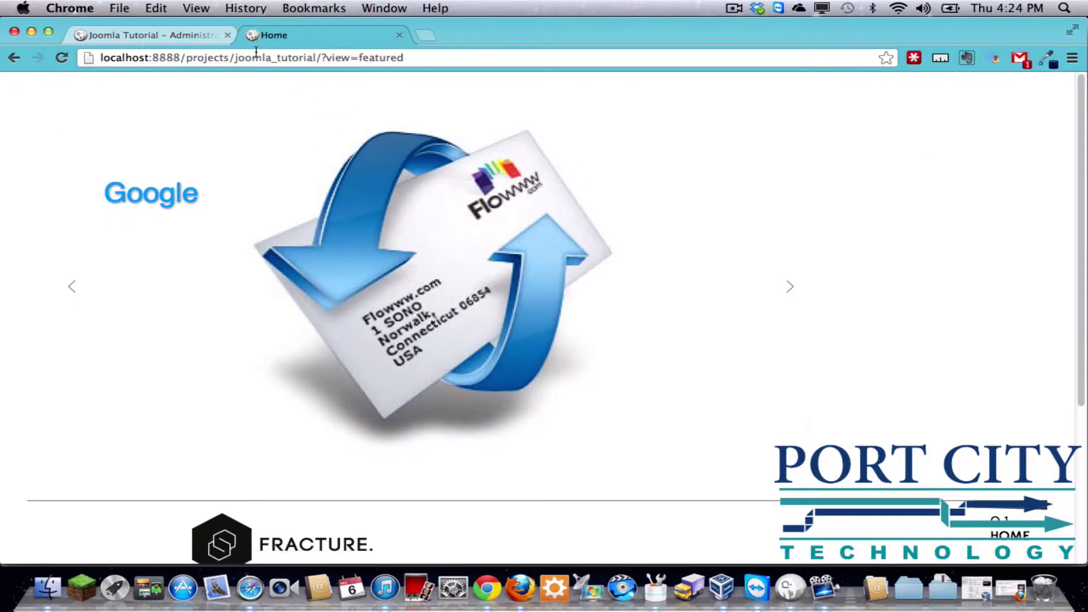
click(193, 38)
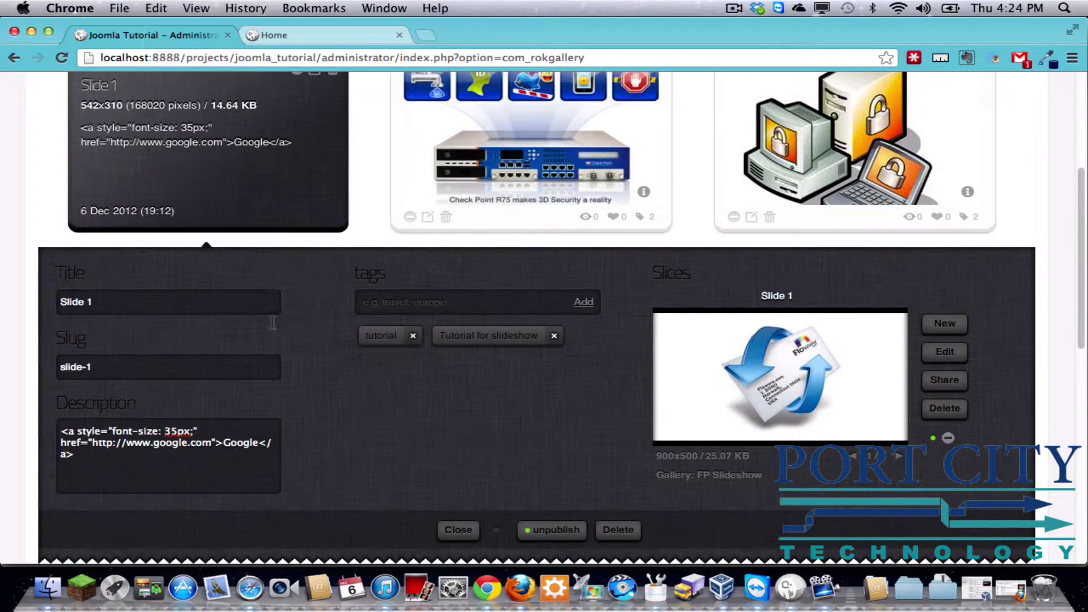
click(458, 528)
scroll(304, 218, up, 5)
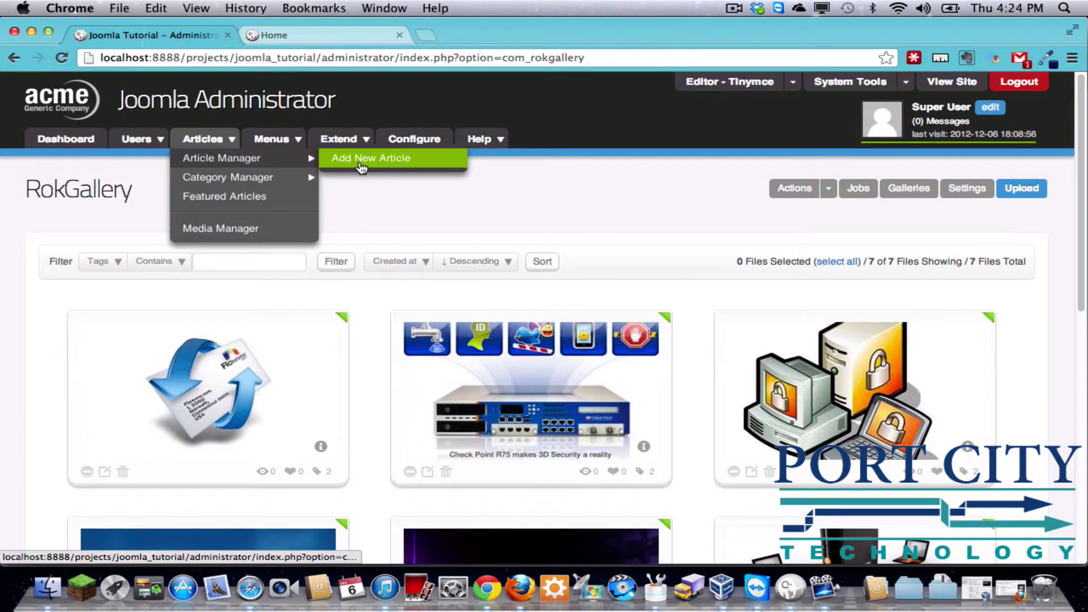
click(105, 471)
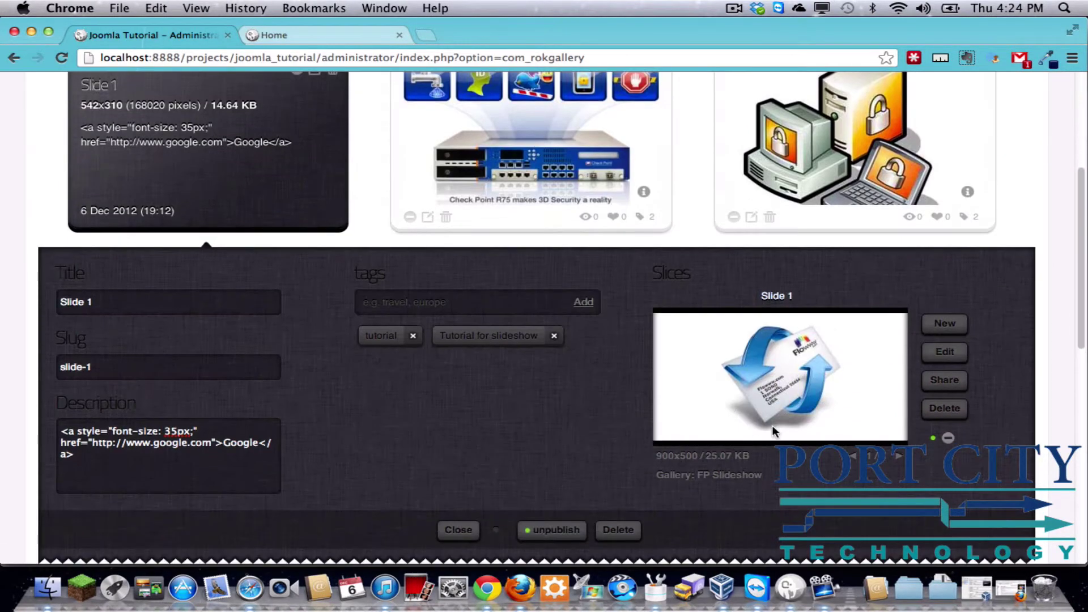
- Link Slide 1's slice to the Test article, save, and close the details
click(945, 351)
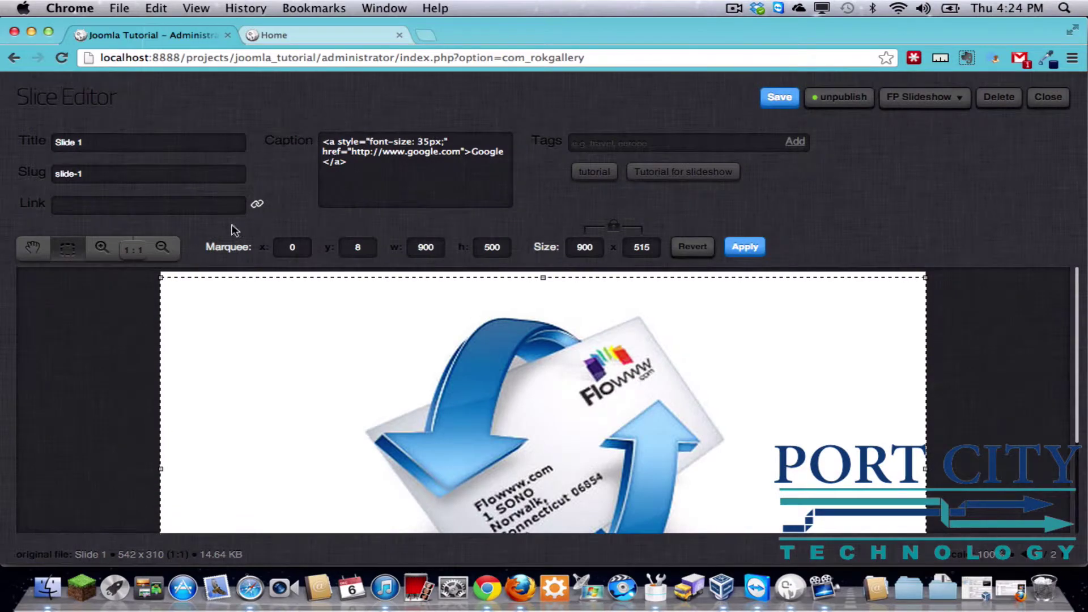
click(257, 204)
click(224, 215)
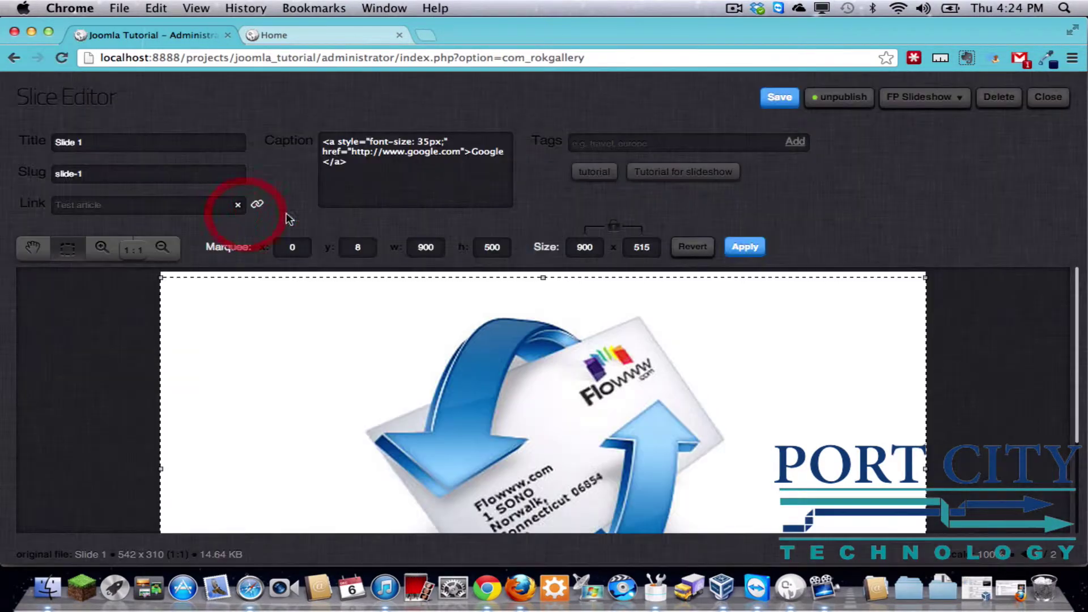
click(780, 97)
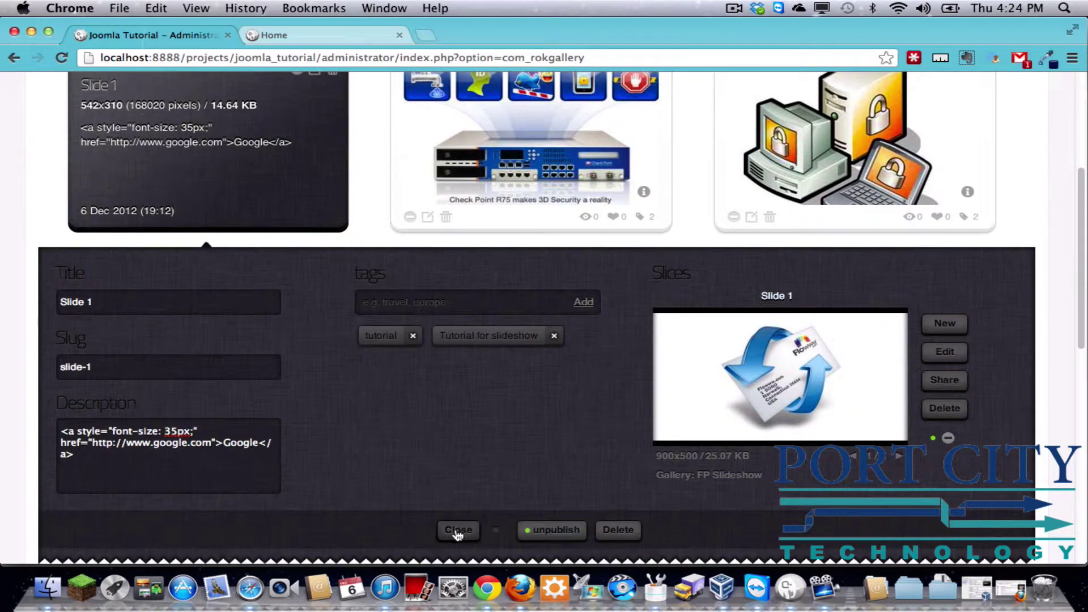
click(459, 530)
- Open the Test article from the front-end slide and copy its page address
click(274, 35)
key(super+r)
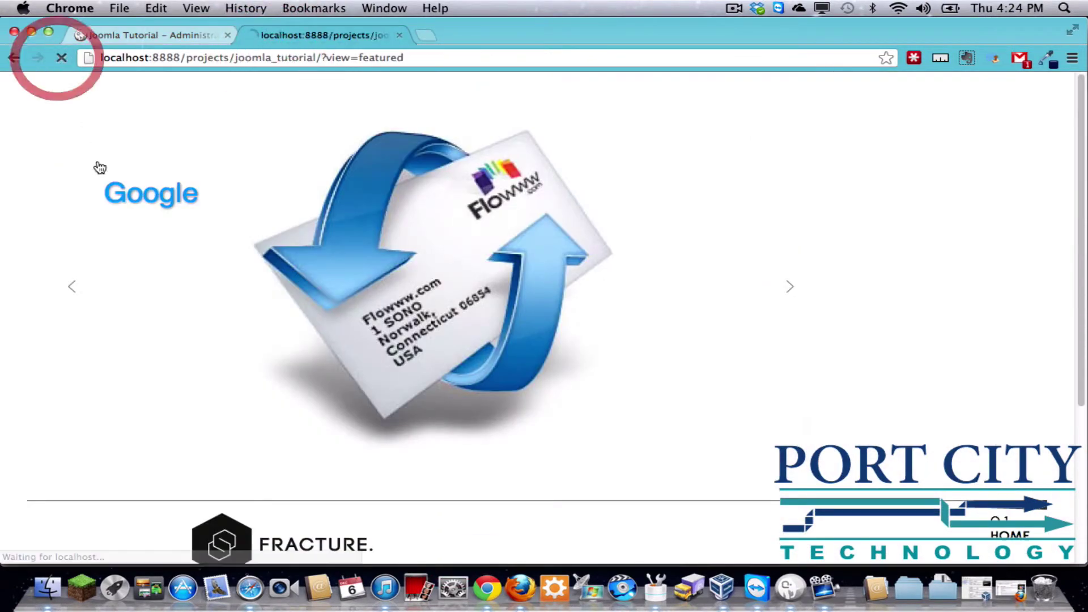
click(530, 324)
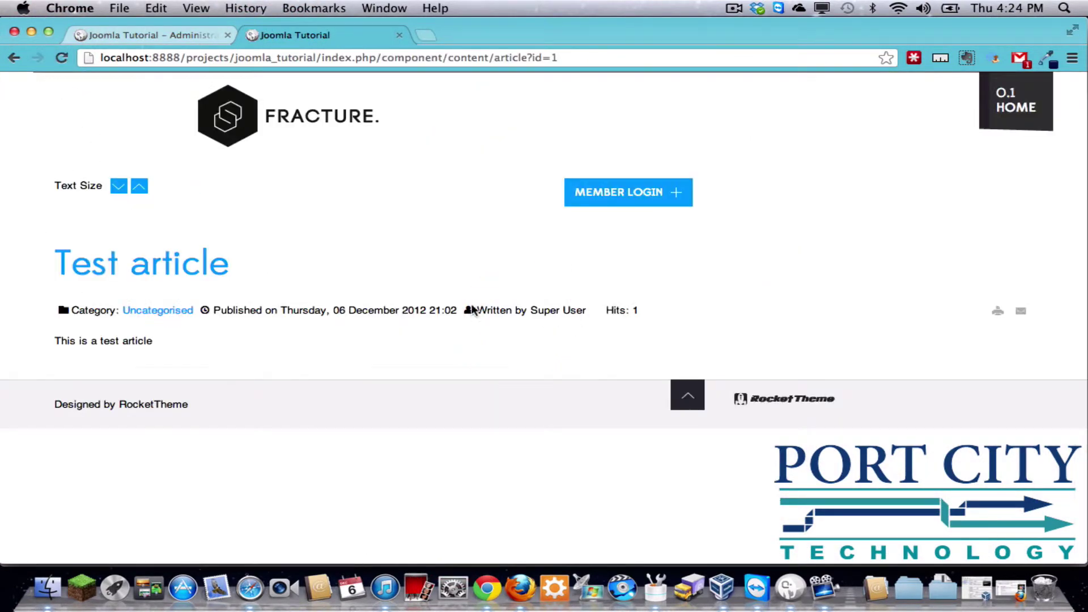
right_click(253, 57)
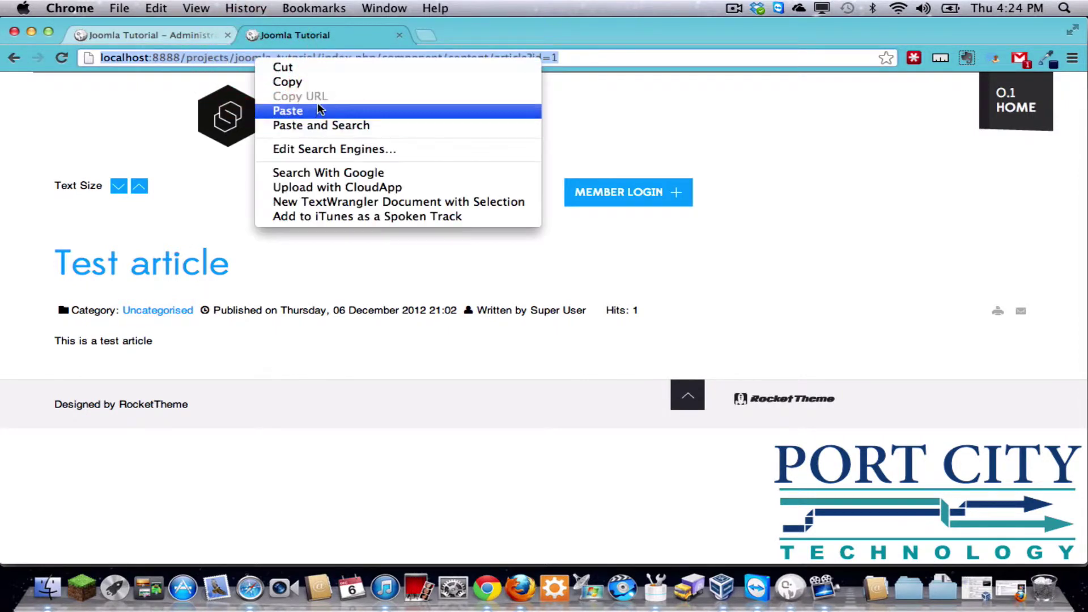
click(284, 78)
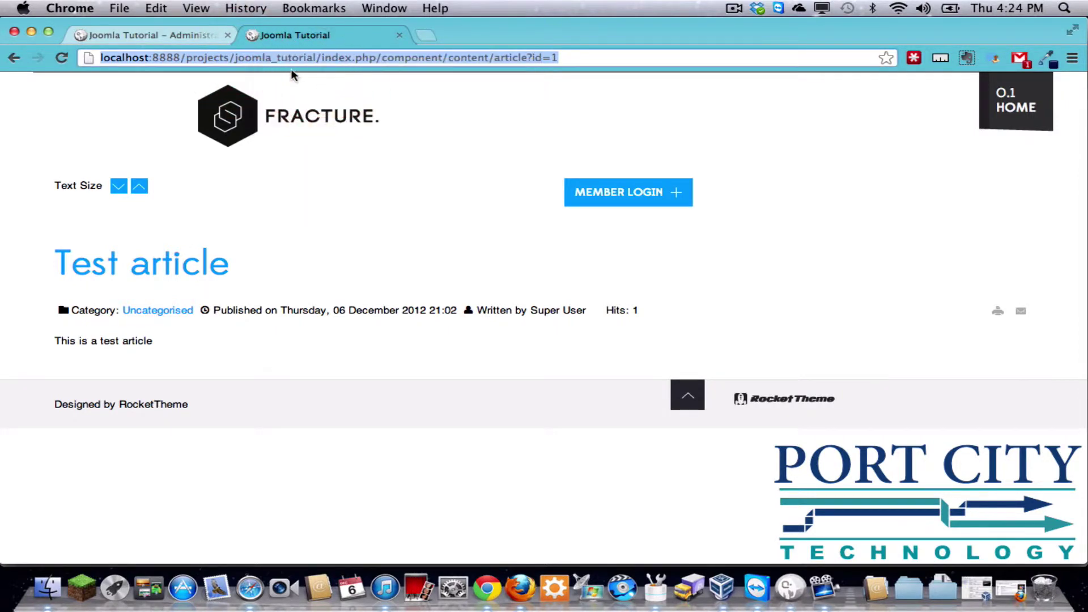
click(13, 56)
- Back in RokGallery, reopen Slide 1's details editor
click(137, 36)
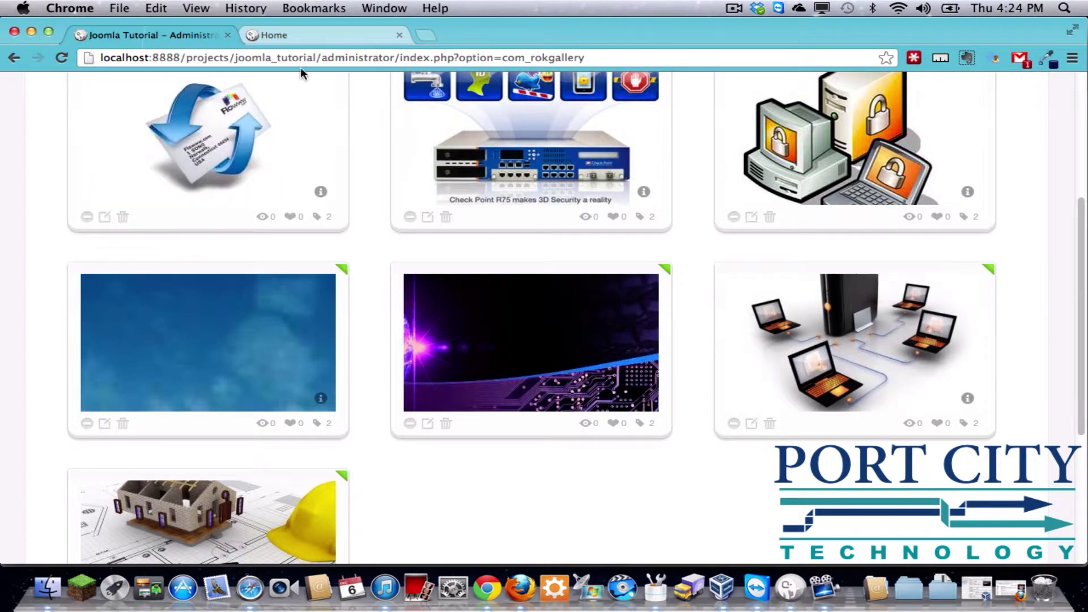
click(275, 35)
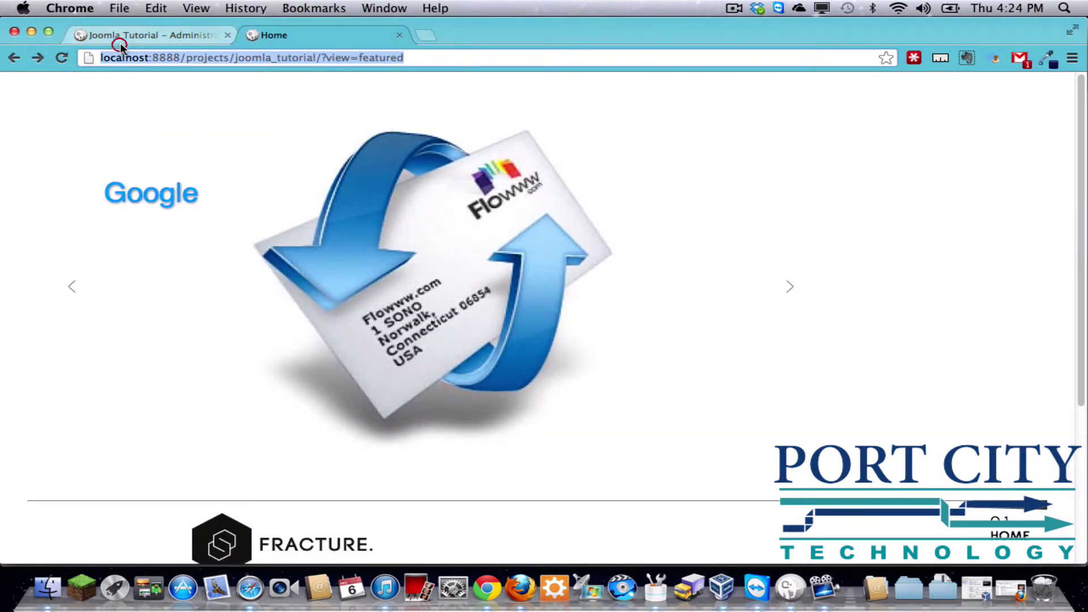
click(137, 35)
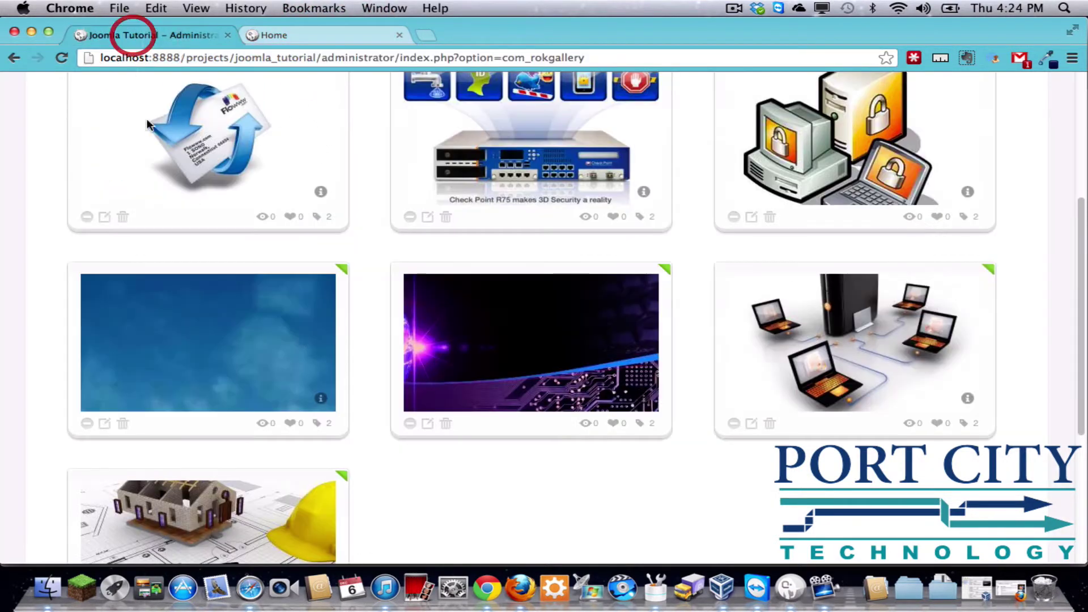
click(107, 218)
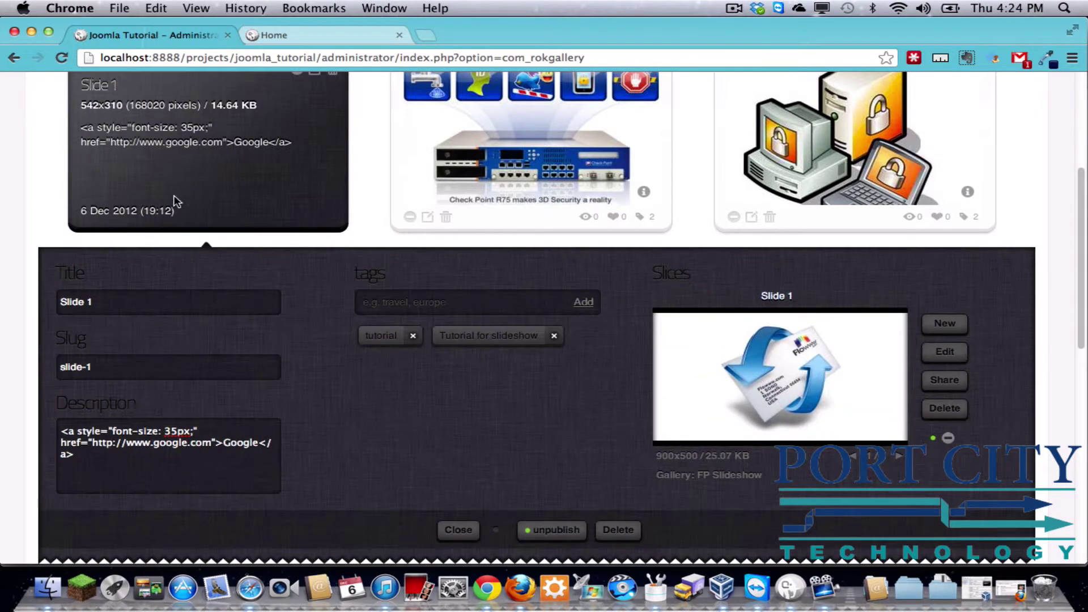
- Replace the description's google.com address with the copied Test article URL and save
drag(92, 443, 214, 443)
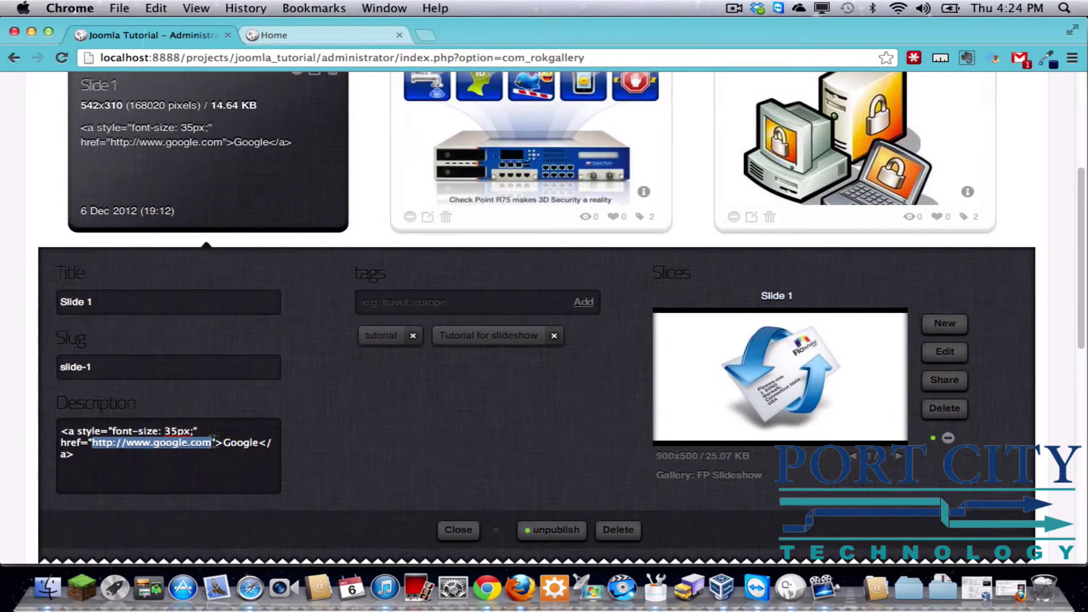
key(super+v)
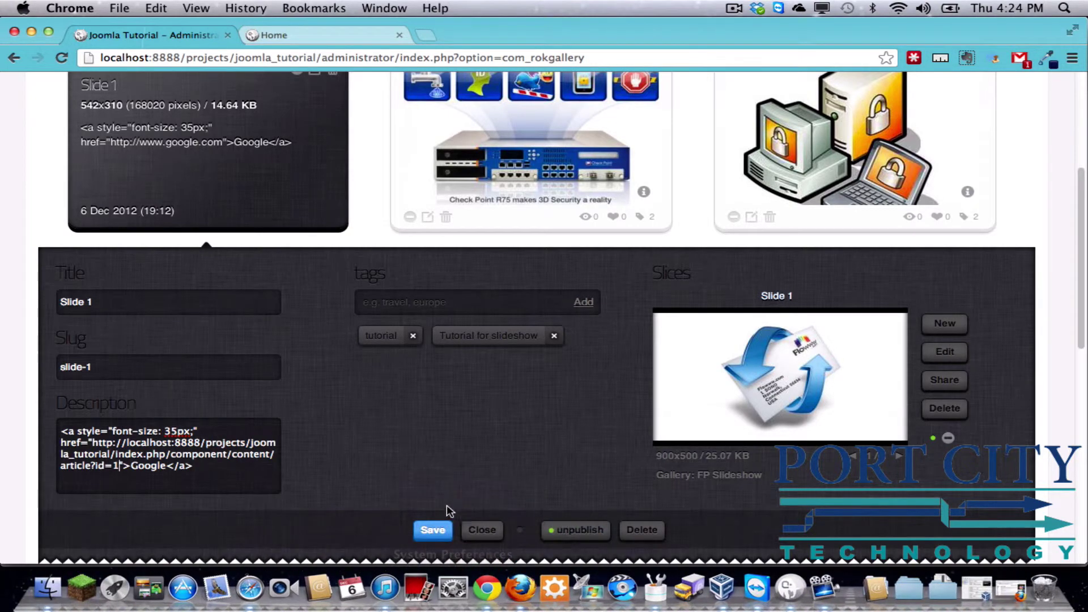
click(440, 529)
click(459, 530)
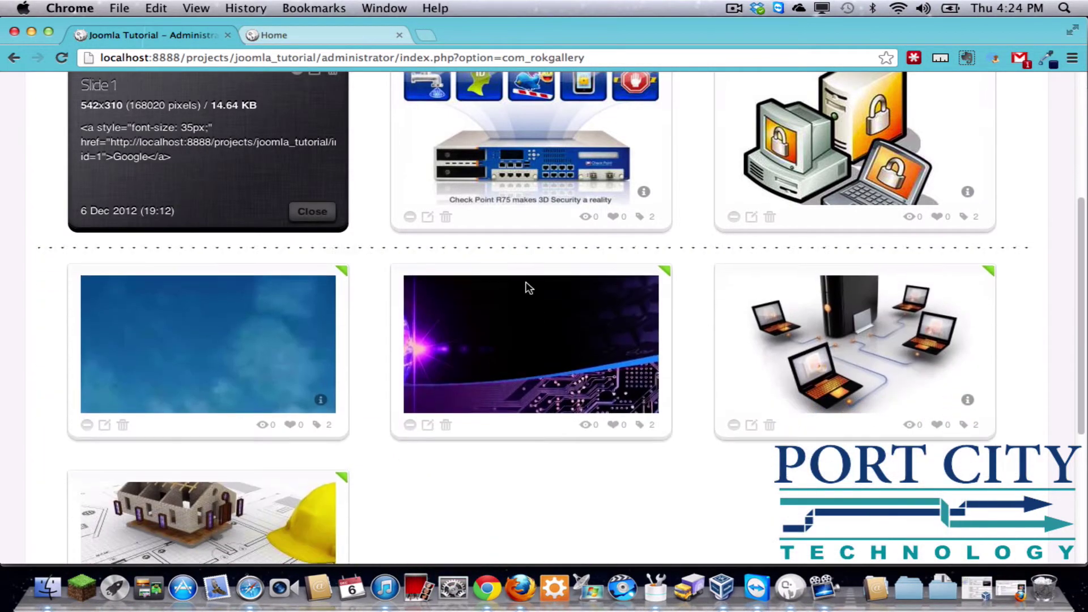
click(274, 35)
- Check that the reloaded slideshow's Google link opens the Test article, then reopen Slide 1's details
click(62, 57)
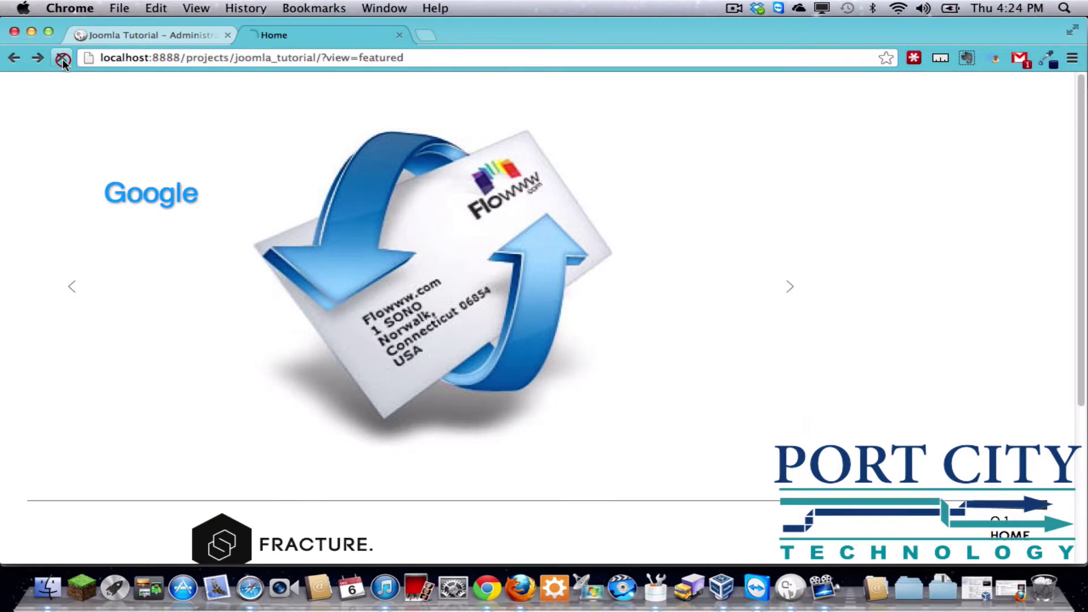
click(120, 195)
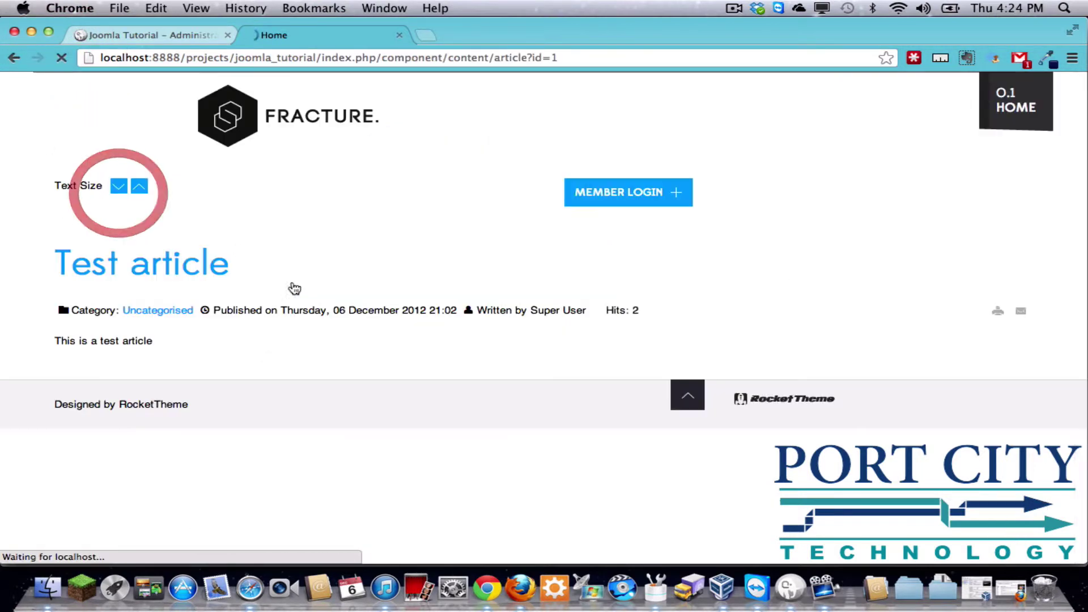
click(14, 57)
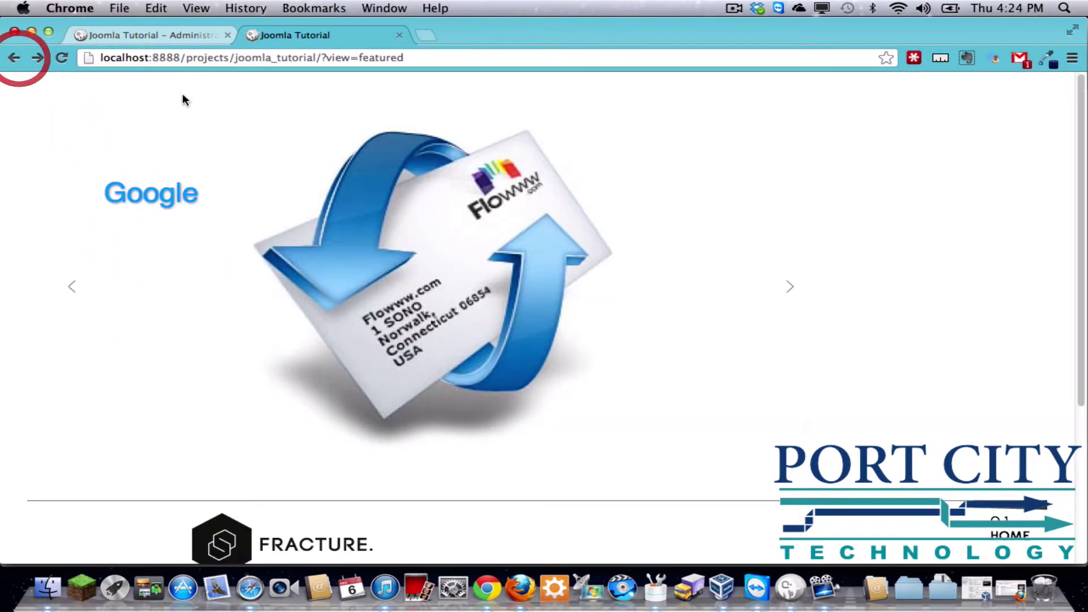
click(152, 35)
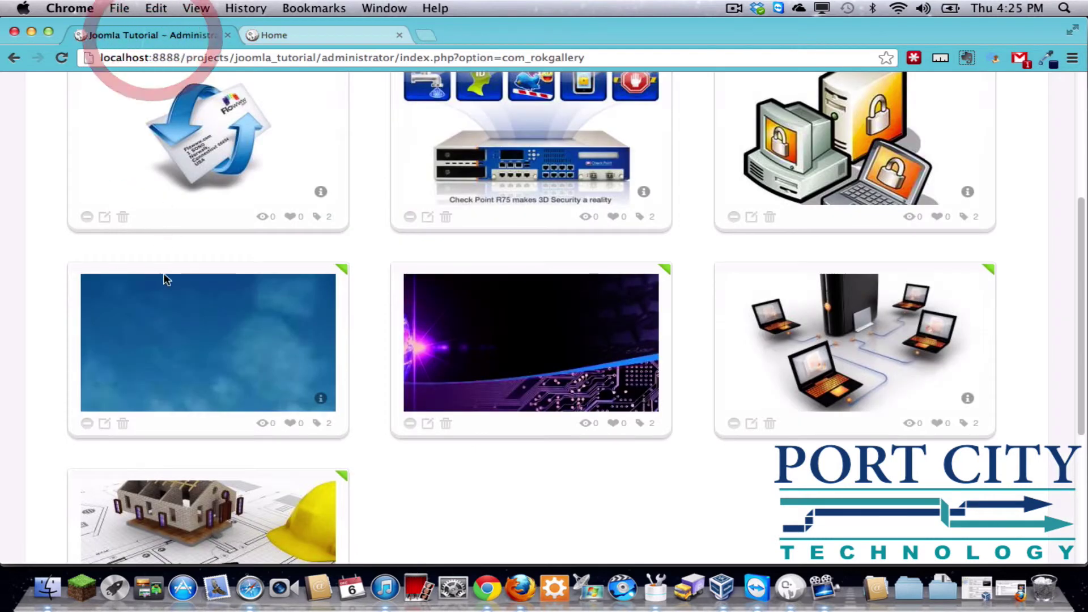
click(104, 214)
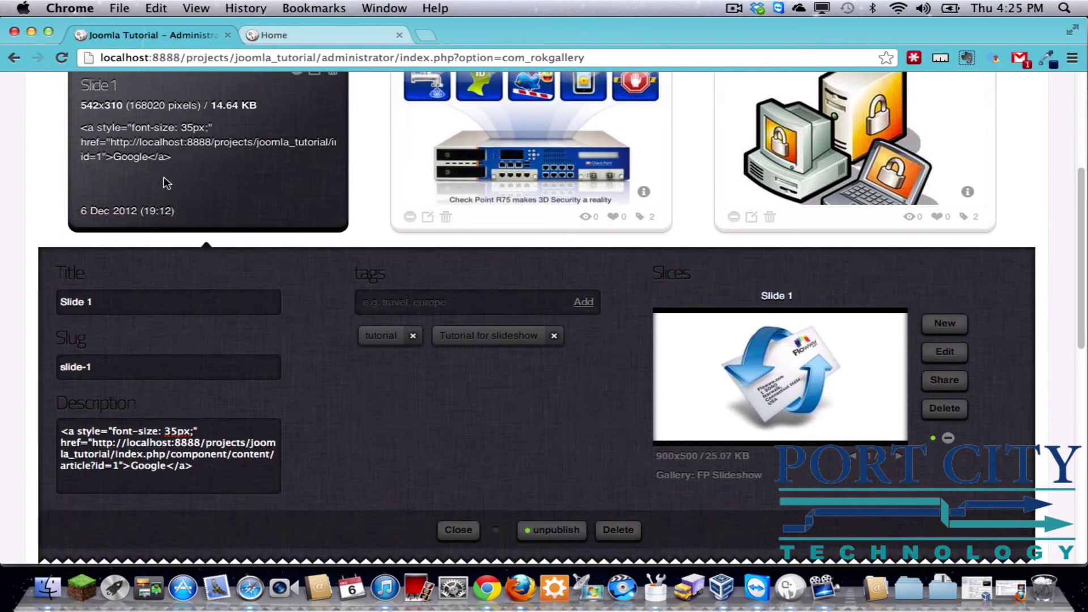
- Change Slide 1's link label from 'Google' to 'Test Article' and save it
double_click(151, 466)
text(Test Artic)
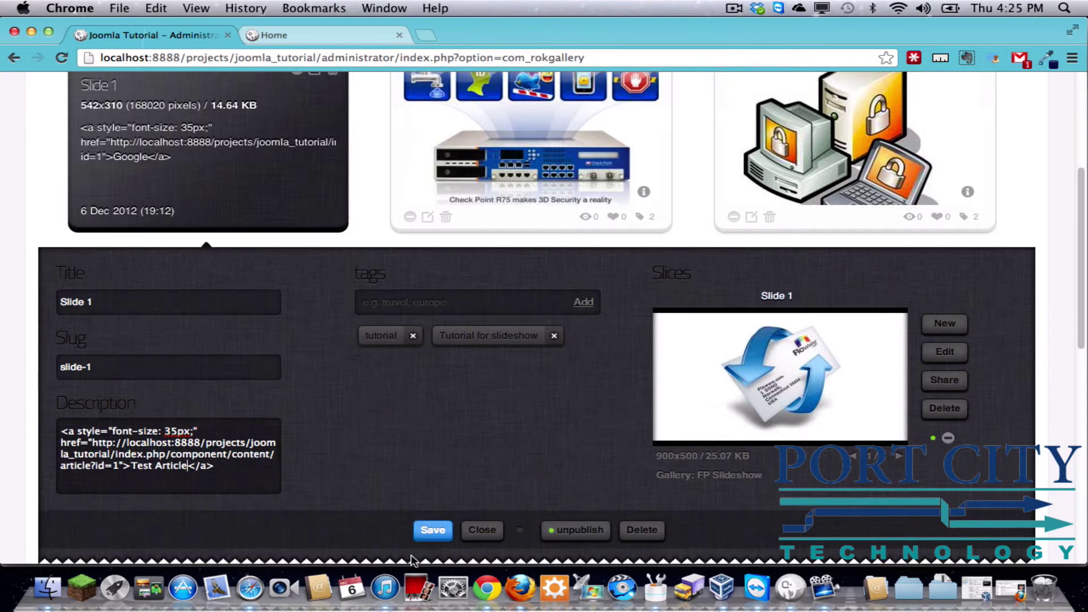
click(433, 530)
click(451, 533)
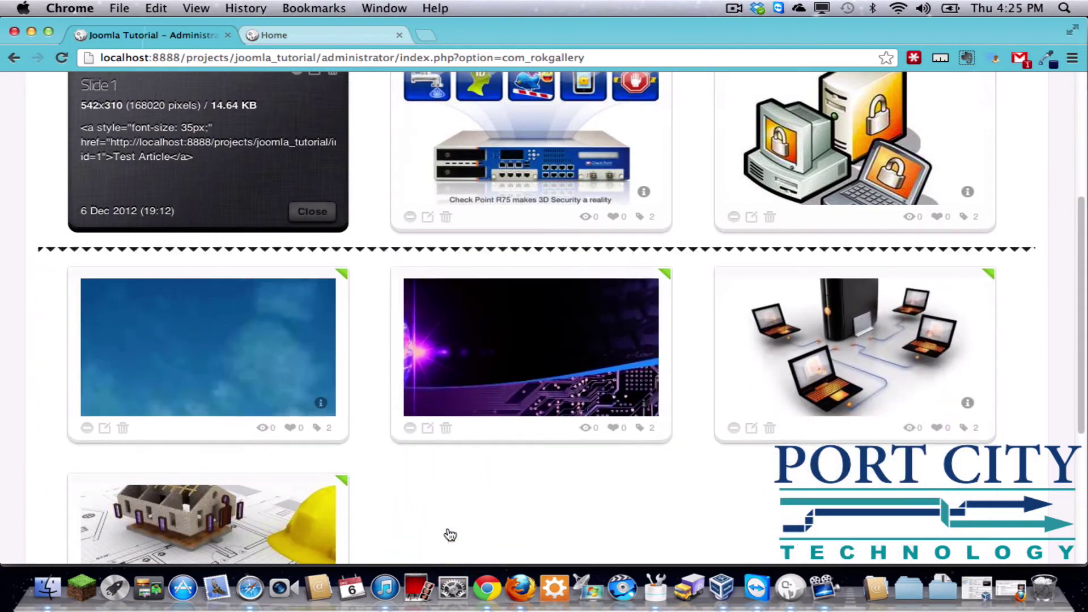
- Confirm the reloaded front-end slideshow shows 'Test Article' and the link opens the Test article
click(280, 34)
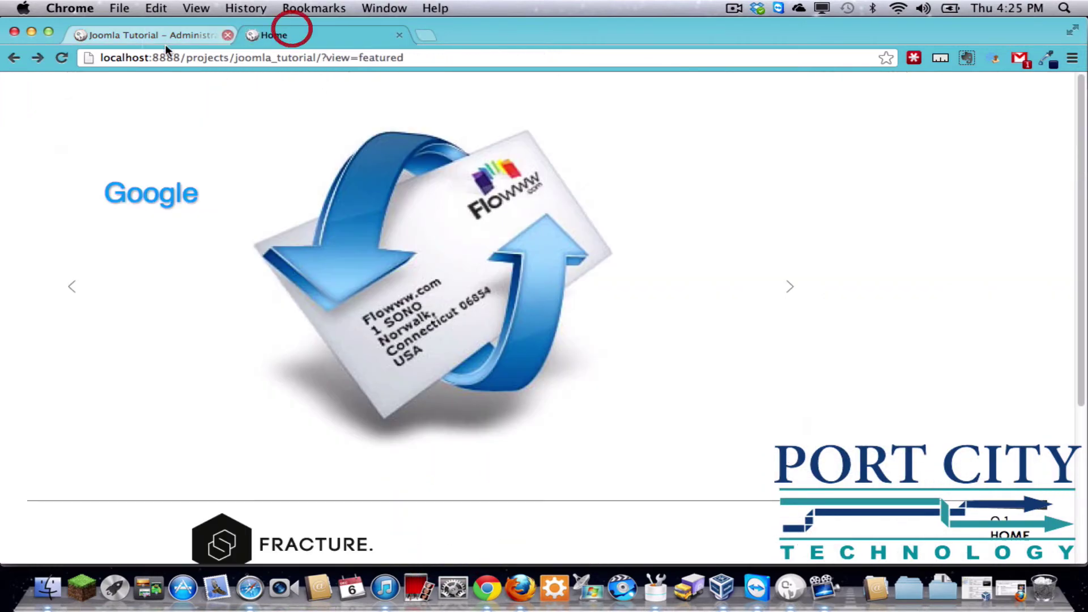
click(62, 57)
click(147, 188)
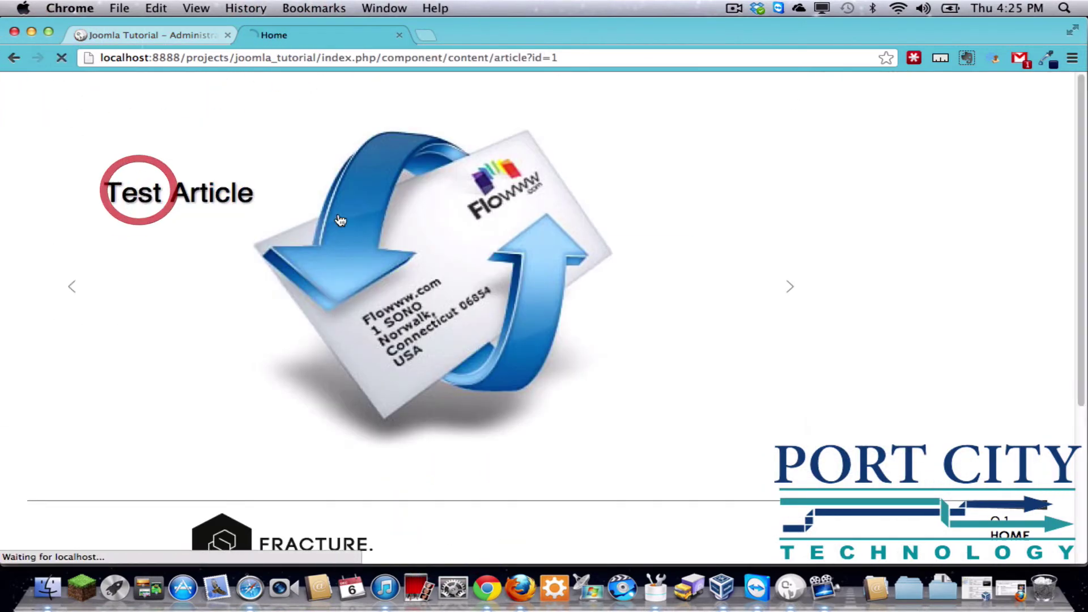